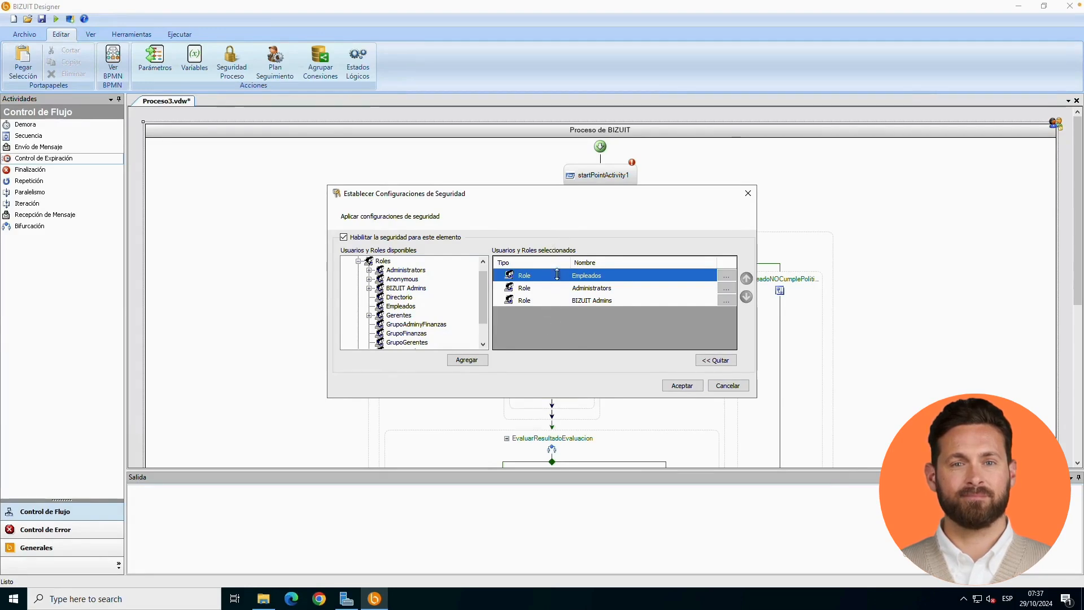
- Close the process security settings, then add the Administrators and BIZUIT Admins roles to the security of the EvaluacionInicial activity
{"action": "left_click", "coordinate": [713, 385]}
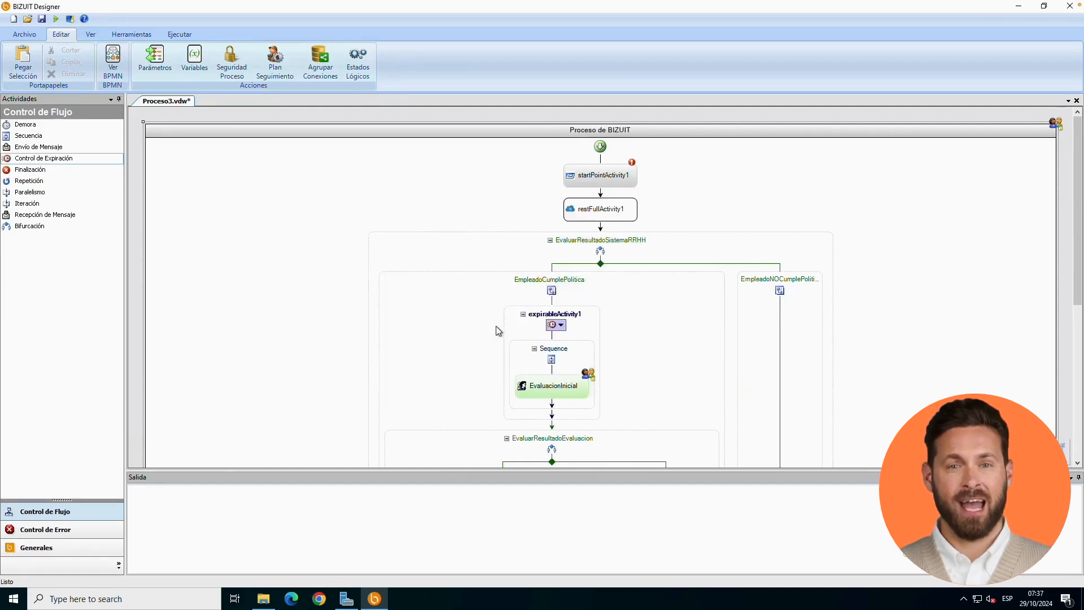
{"action": "left_click", "coordinate": [561, 390]}
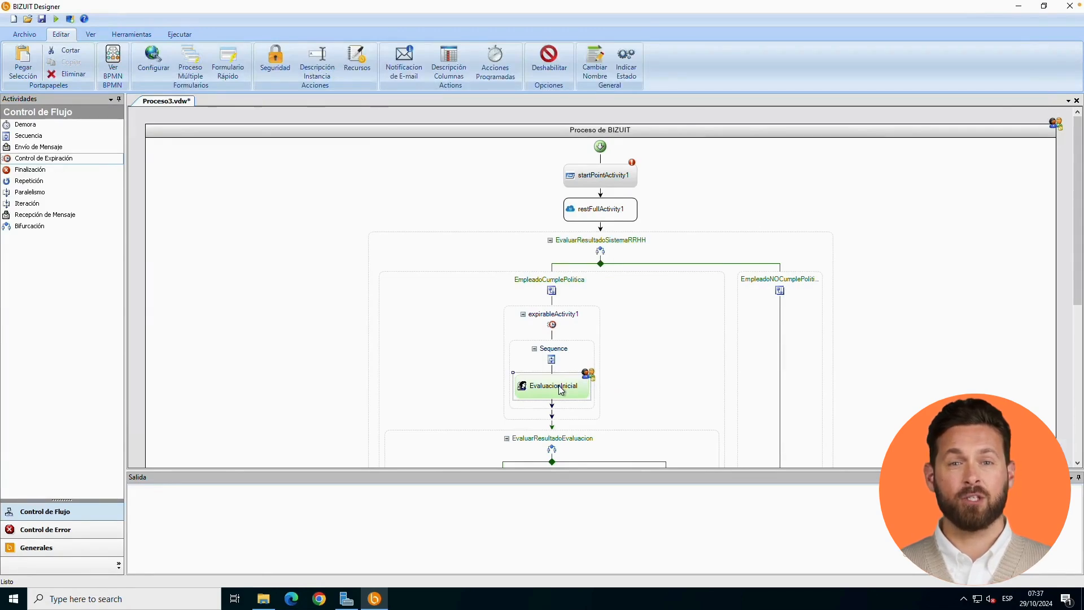
{"action": "right_click", "coordinate": [561, 389]}
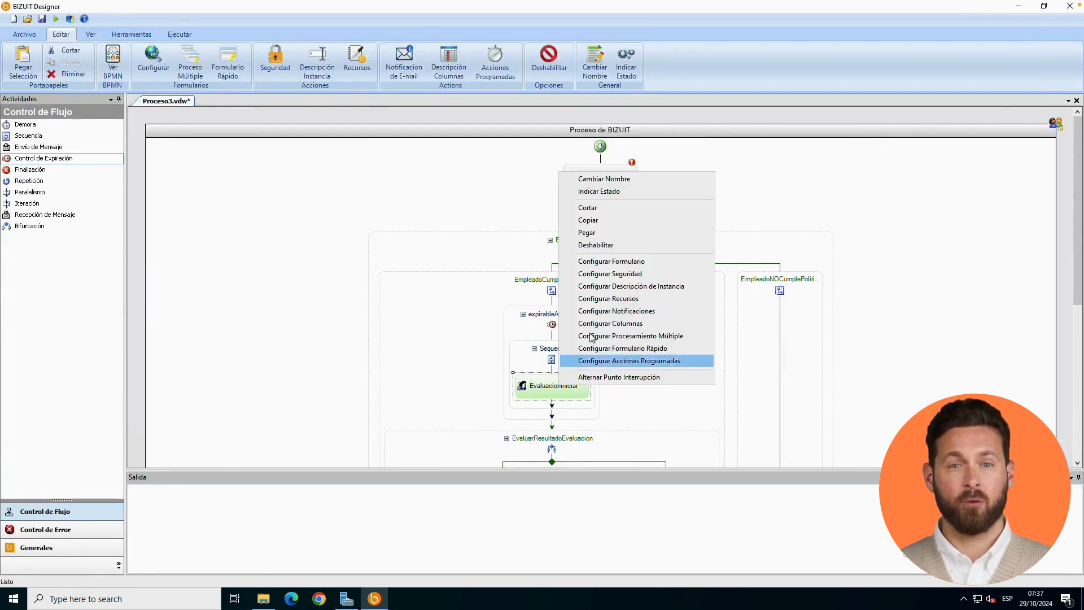
{"action": "left_click", "coordinate": [615, 279]}
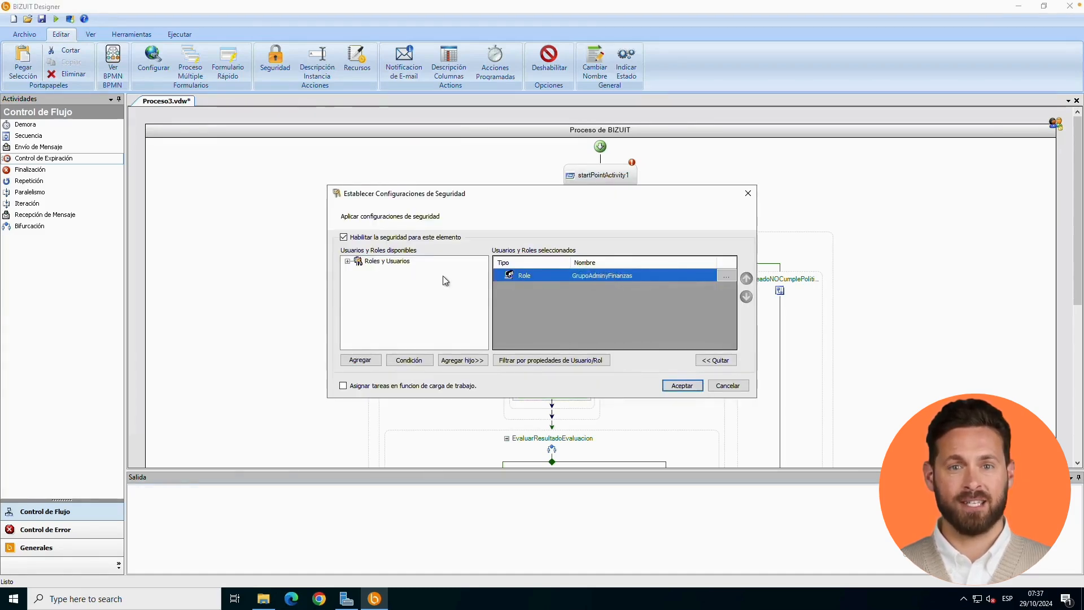
{"action": "left_click", "coordinate": [348, 262]}
{"action": "left_click", "coordinate": [358, 270]}
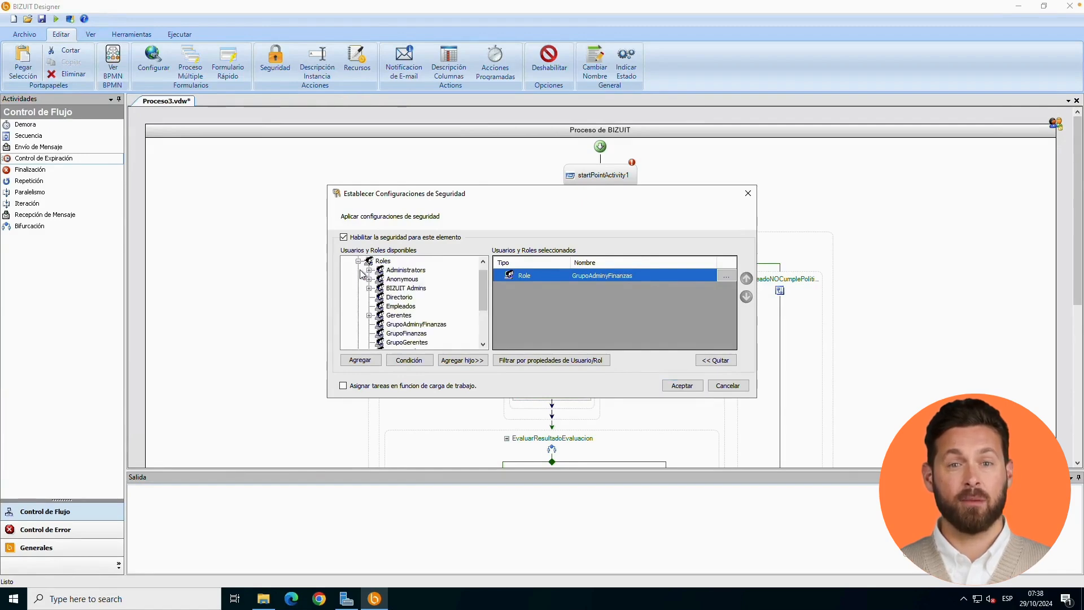
{"action": "left_click", "coordinate": [405, 270]}
{"action": "left_click", "coordinate": [365, 363]}
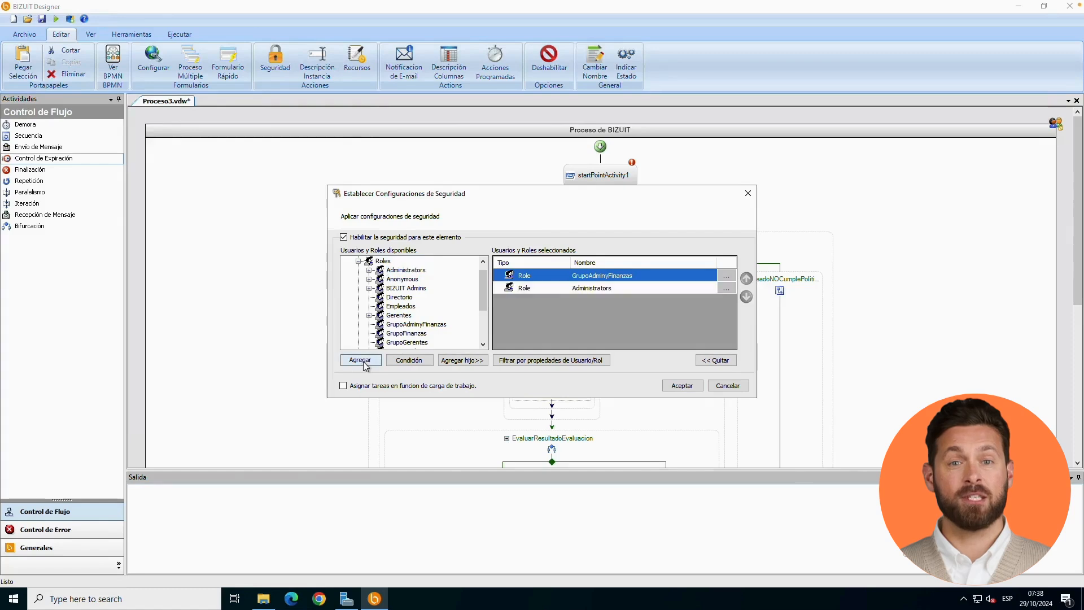
{"action": "left_click", "coordinate": [415, 289]}
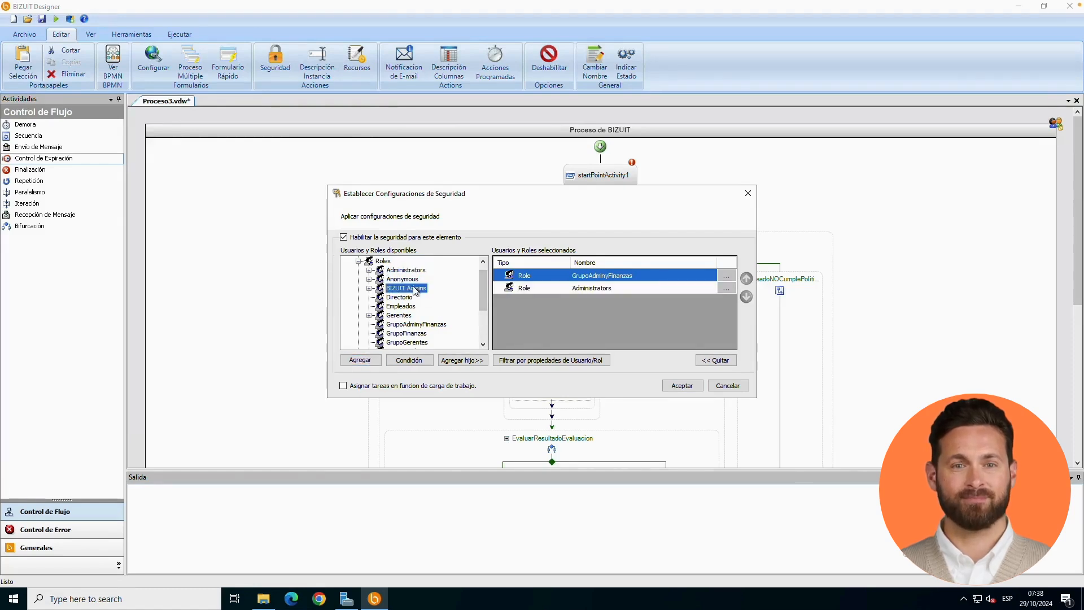
{"action": "left_click", "coordinate": [361, 360]}
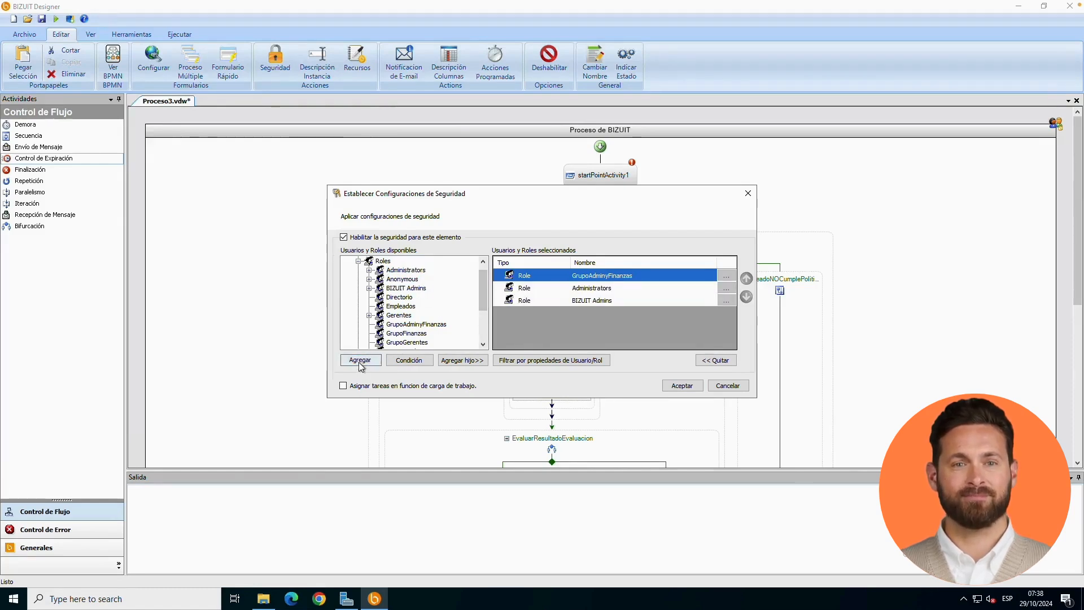
{"action": "left_click", "coordinate": [683, 385]}
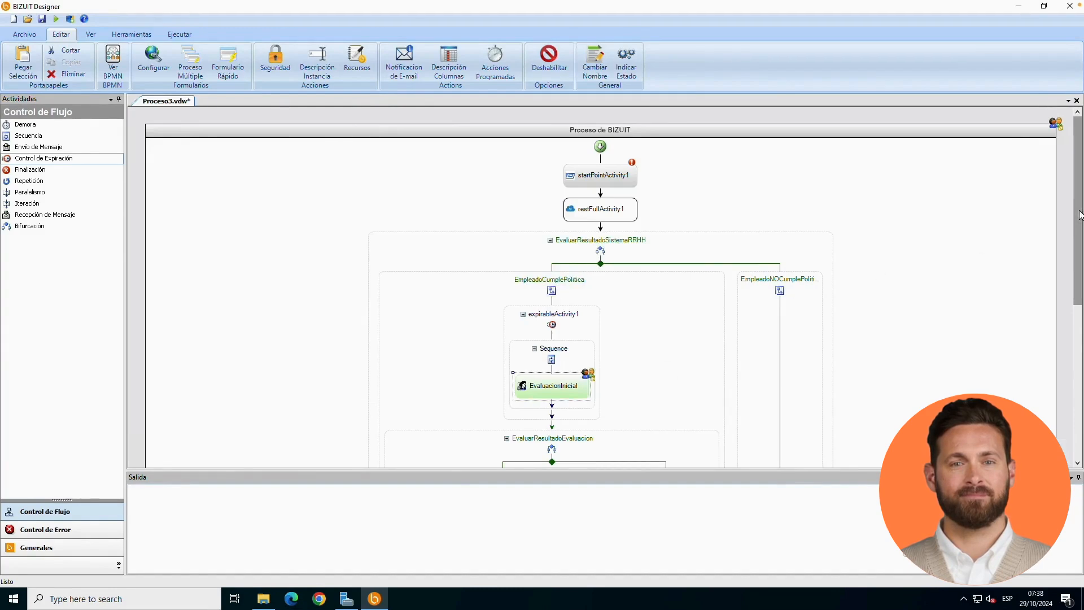
- Enable security for the AutorizacionGerenteAdmin activity and add the GrupoGerentes role to its selected users and roles
{"action": "left_click_drag", "start_coordinate": [1079, 221], "coordinate": [1079, 344]}
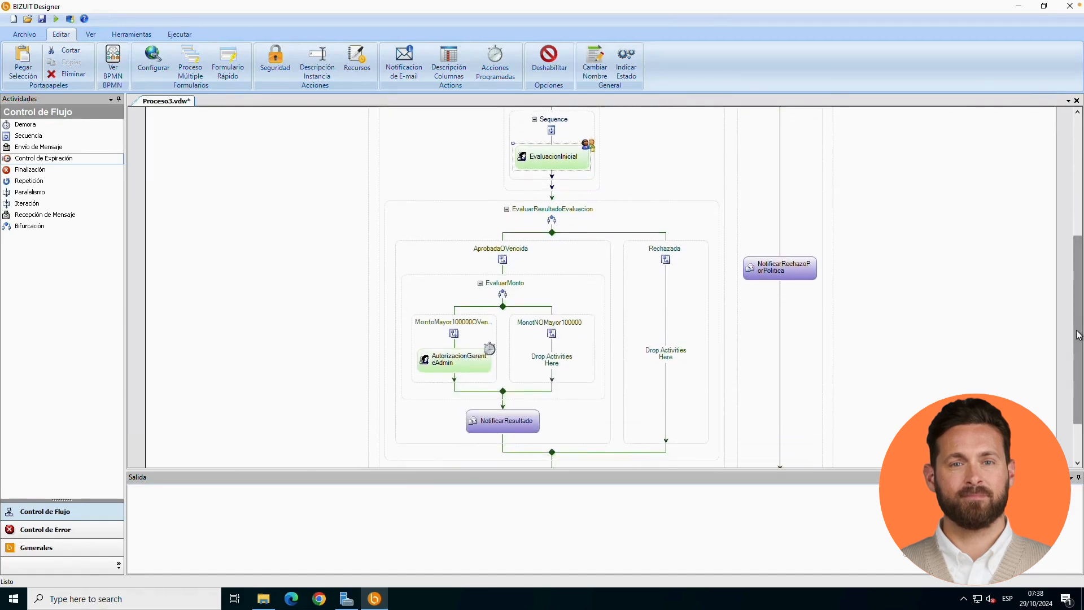
{"action": "right_click", "coordinate": [463, 363]}
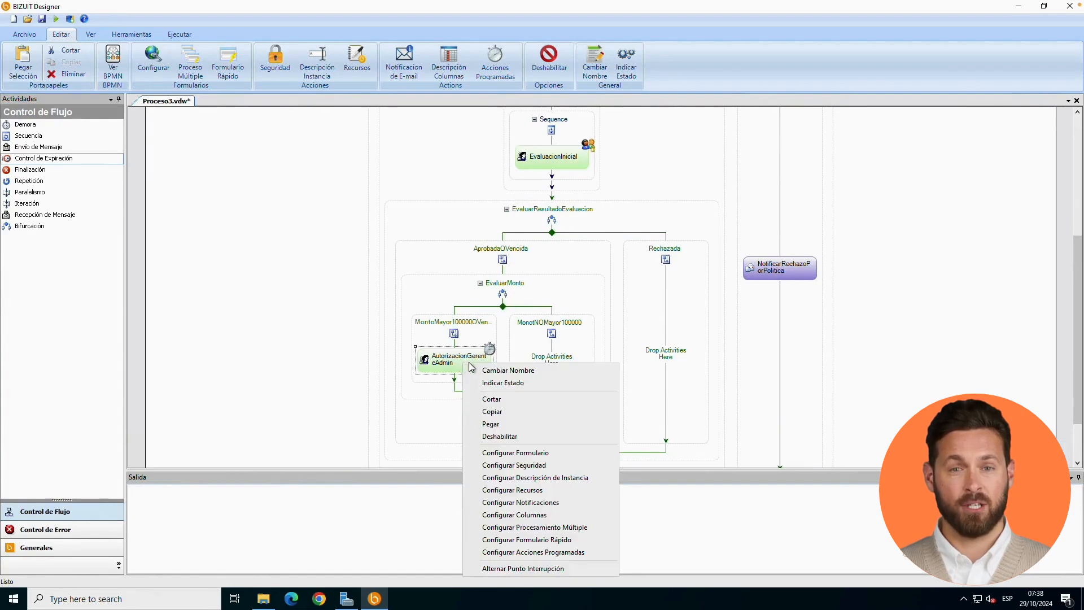
{"action": "left_click", "coordinate": [497, 464]}
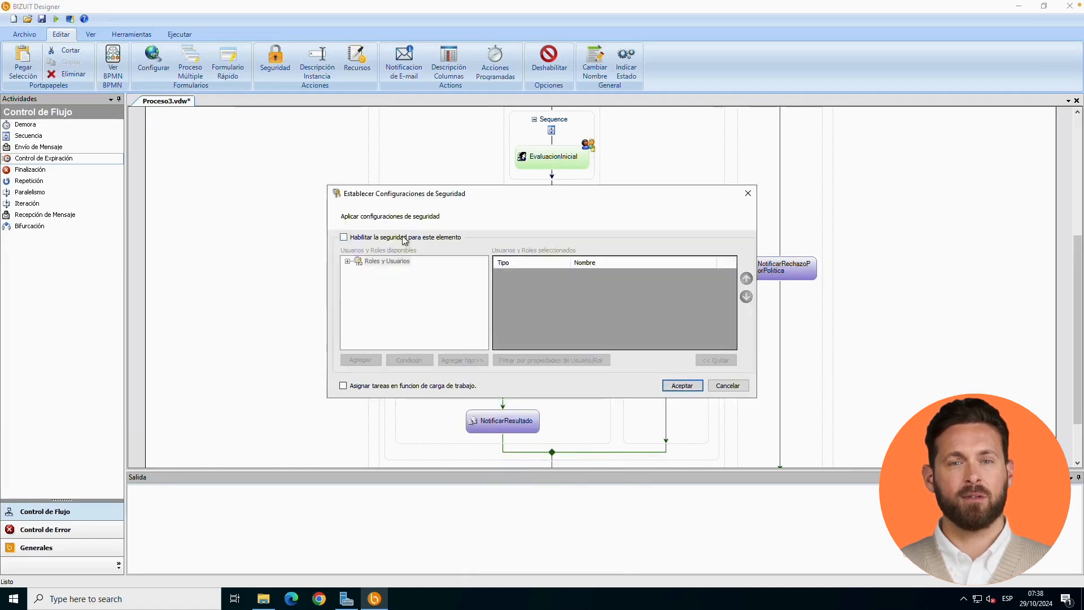
{"action": "left_click", "coordinate": [405, 238]}
{"action": "left_click", "coordinate": [347, 262]}
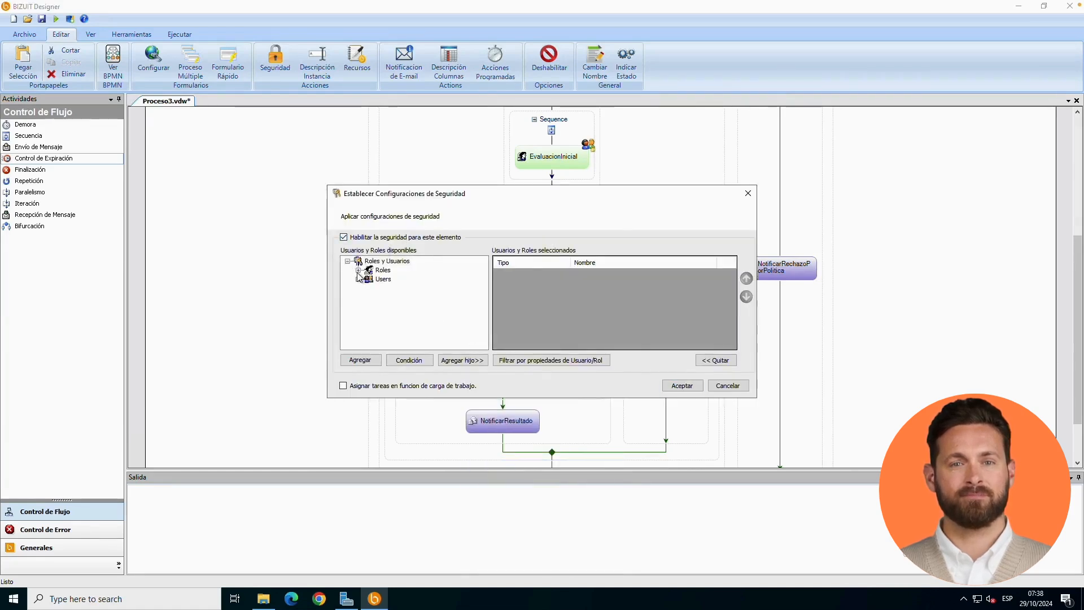
{"action": "left_click", "coordinate": [357, 272]}
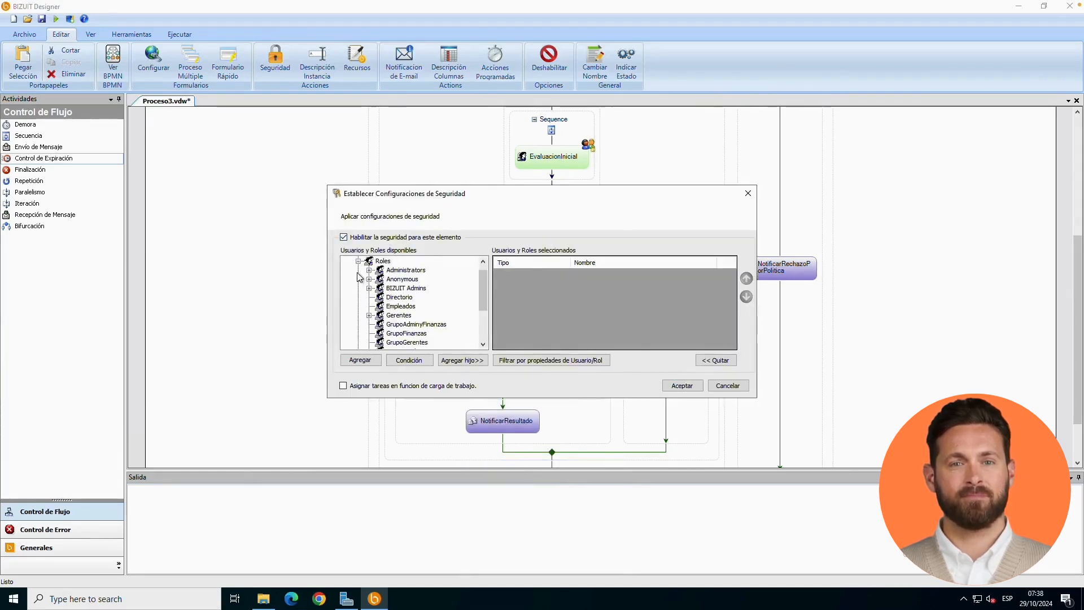
{"action": "left_click", "coordinate": [398, 316]}
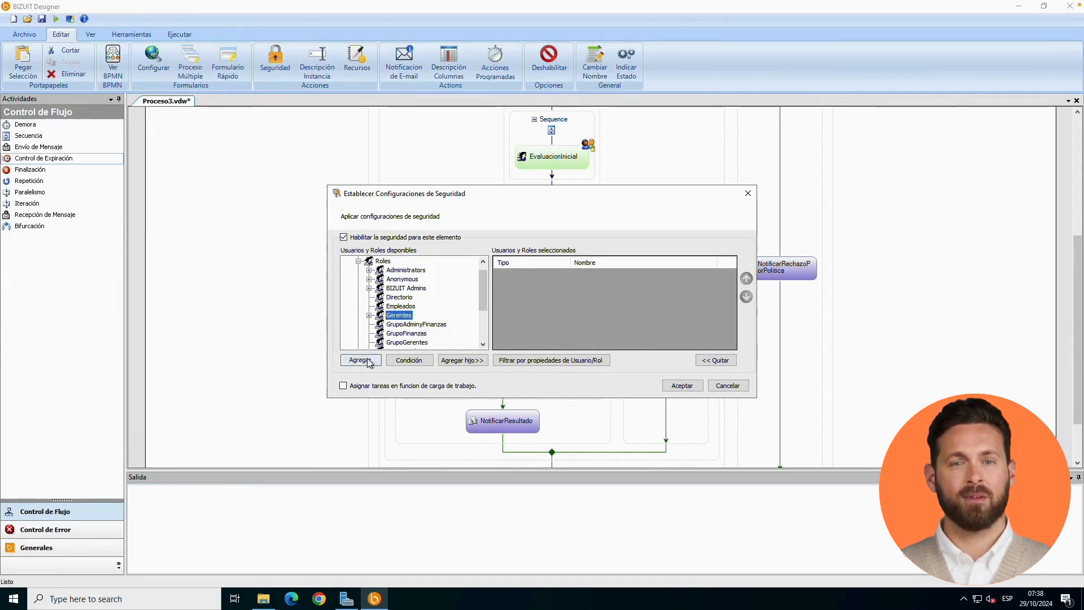
{"action": "left_click", "coordinate": [370, 316]}
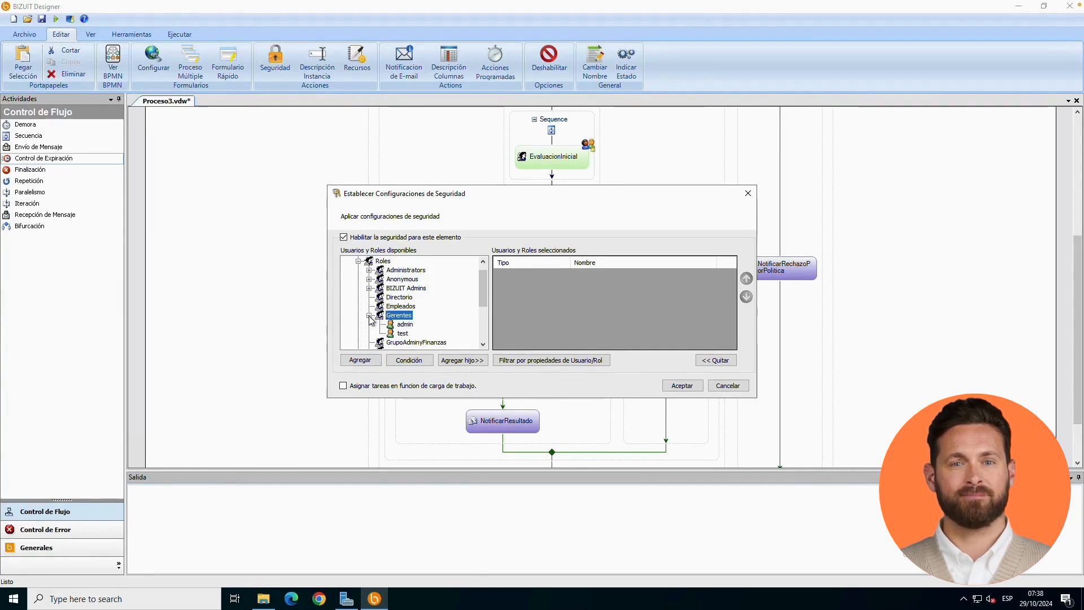
{"action": "left_click", "coordinate": [370, 316]}
{"action": "left_click", "coordinate": [395, 343]}
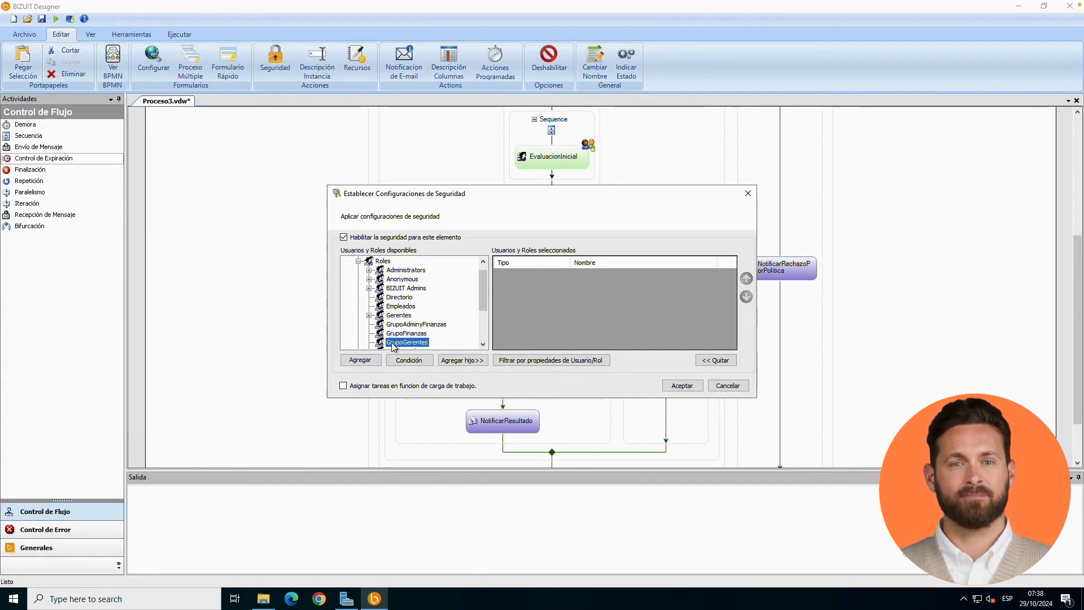
{"action": "left_click", "coordinate": [360, 360]}
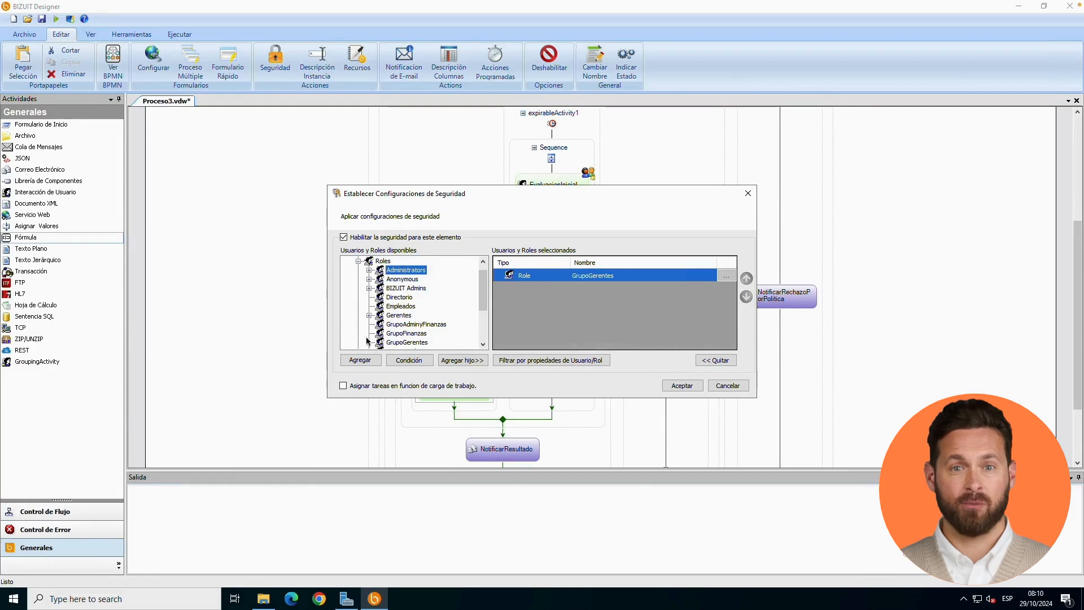
- Add the Administrators and BIZUIT Admins roles to the AutorizacionGerenteAdmin security and accept the configuration
{"action": "left_click", "coordinate": [360, 363]}
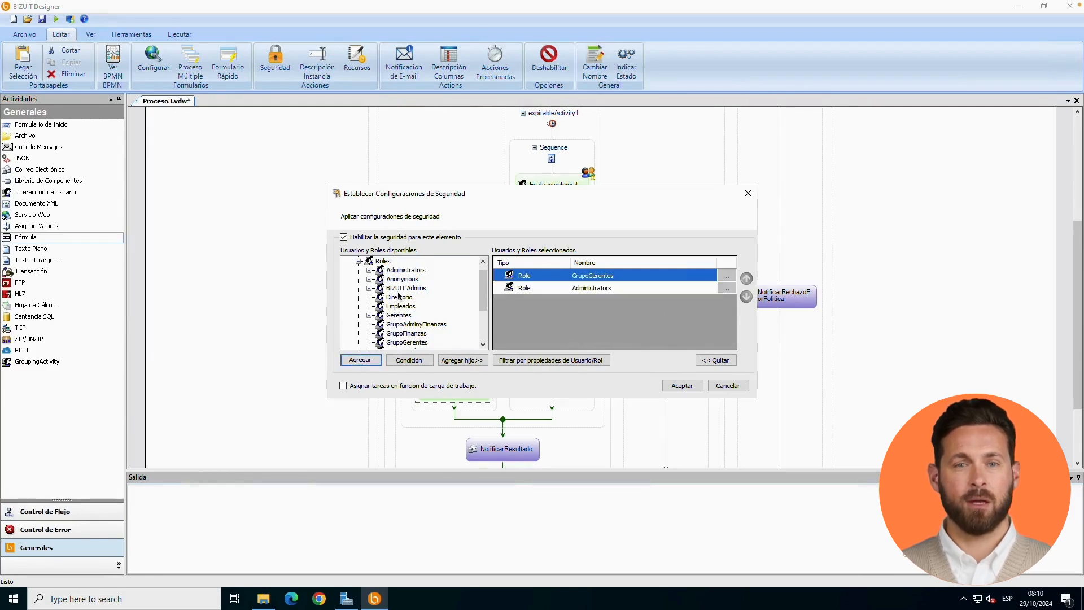
{"action": "left_click", "coordinate": [402, 288]}
{"action": "left_click", "coordinate": [361, 364]}
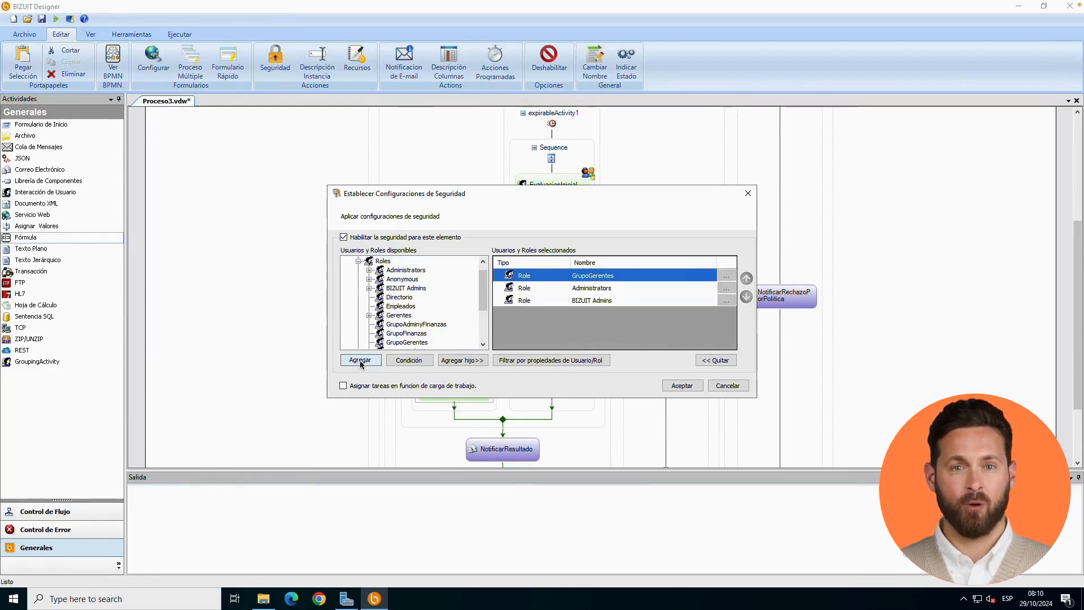
{"action": "left_click", "coordinate": [682, 386]}
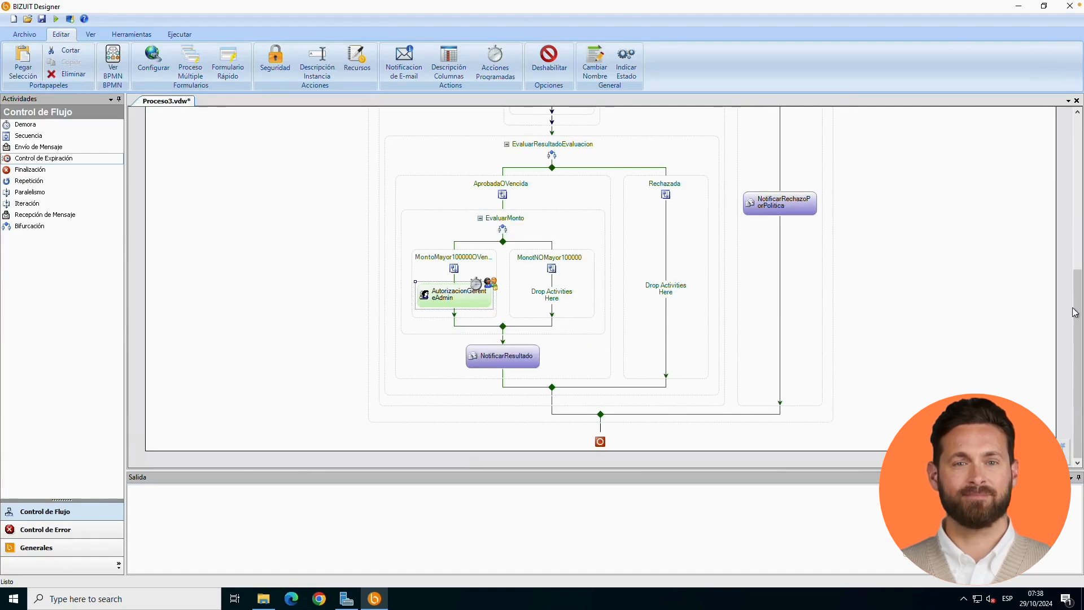
- Check the fixed expiration delay configured for expirableActivity1 and accept its settings
{"action": "left_click_drag", "start_coordinate": [1078, 310], "coordinate": [1080, 220]}
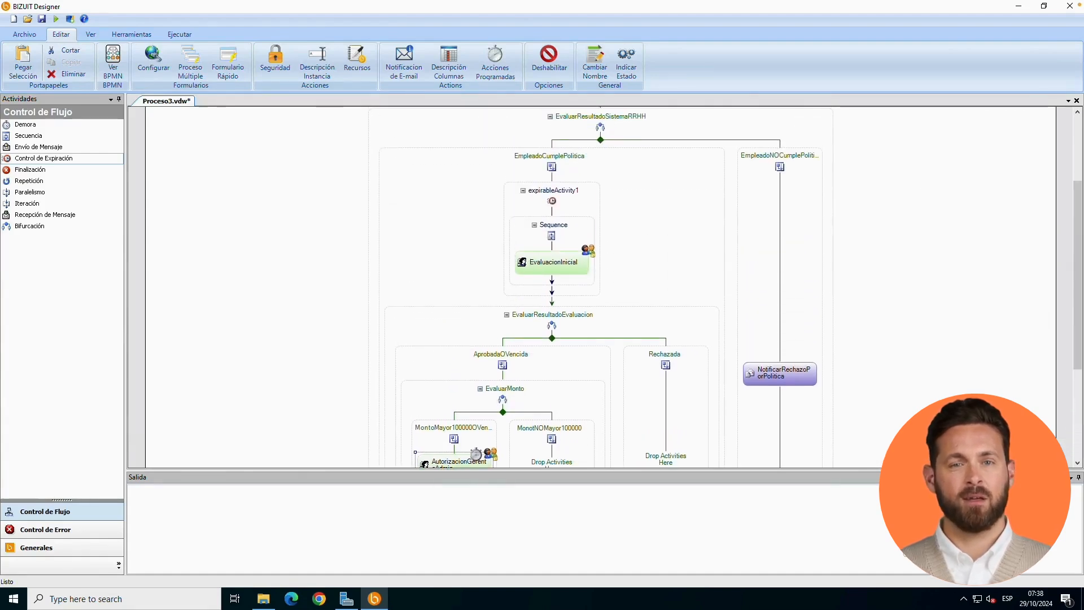
{"action": "double_click", "coordinate": [588, 196]}
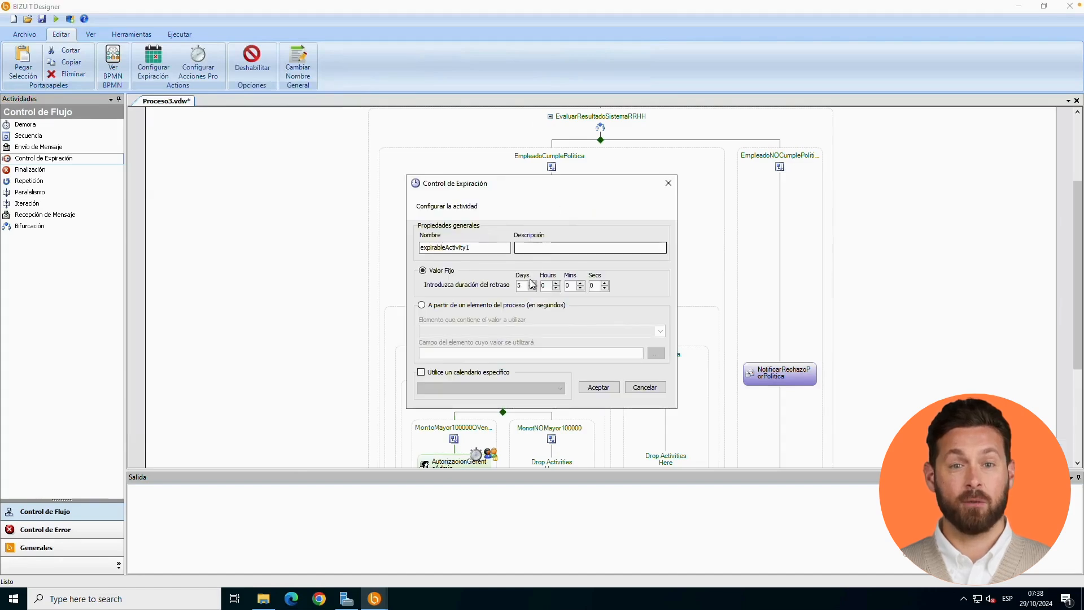
{"action": "left_click", "coordinate": [597, 387]}
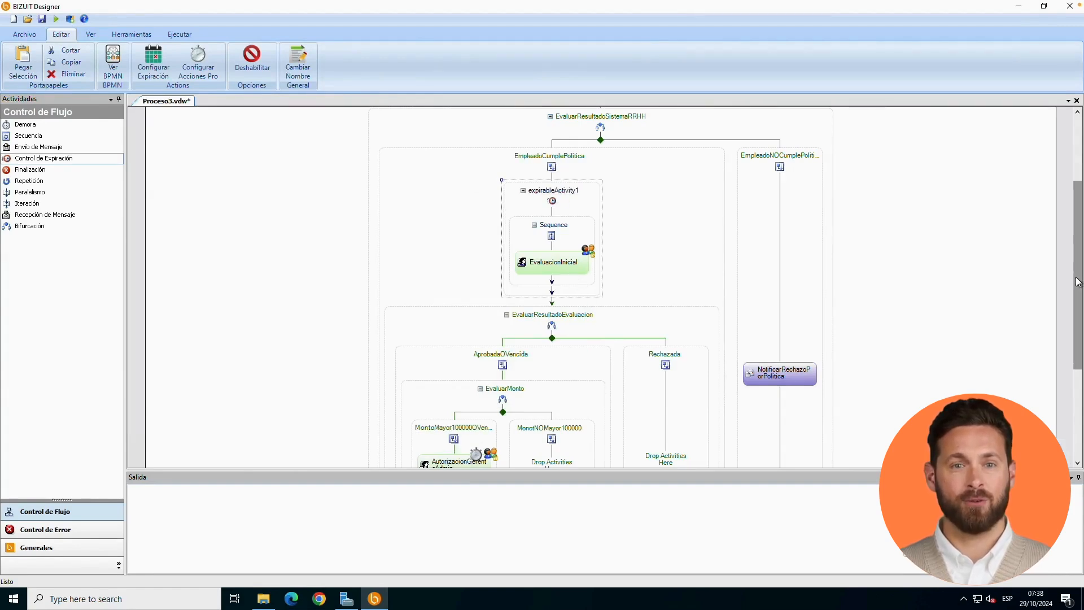
- Switch expirableActivity1 to its Sub-Proceso de Expiración view
{"action": "left_click_drag", "start_coordinate": [1078, 282], "coordinate": [1048, 266]}
{"action": "left_click", "coordinate": [602, 225]}
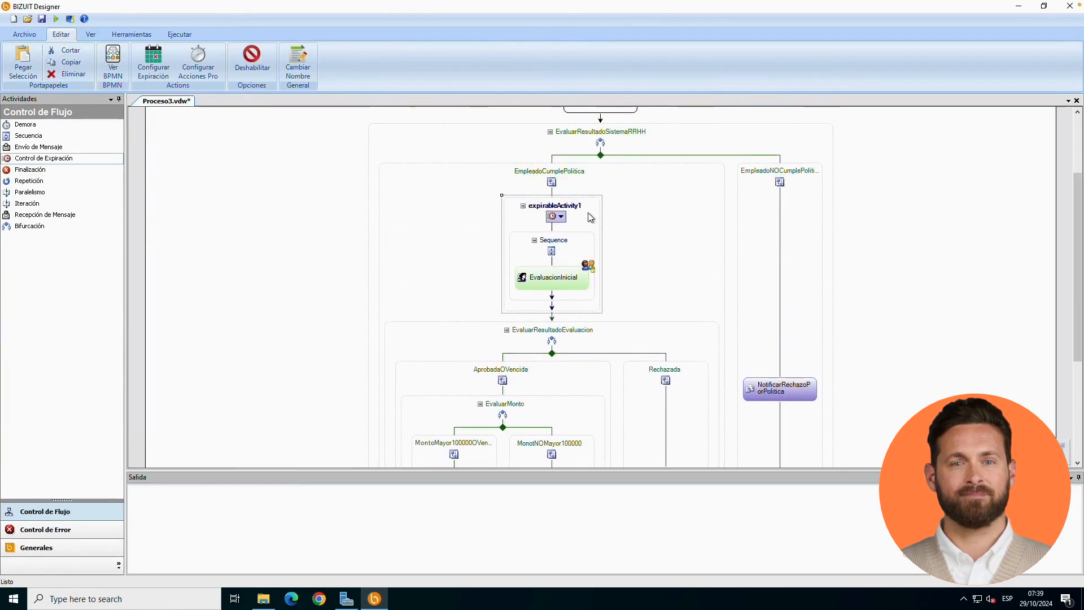
{"action": "left_click", "coordinate": [559, 217]}
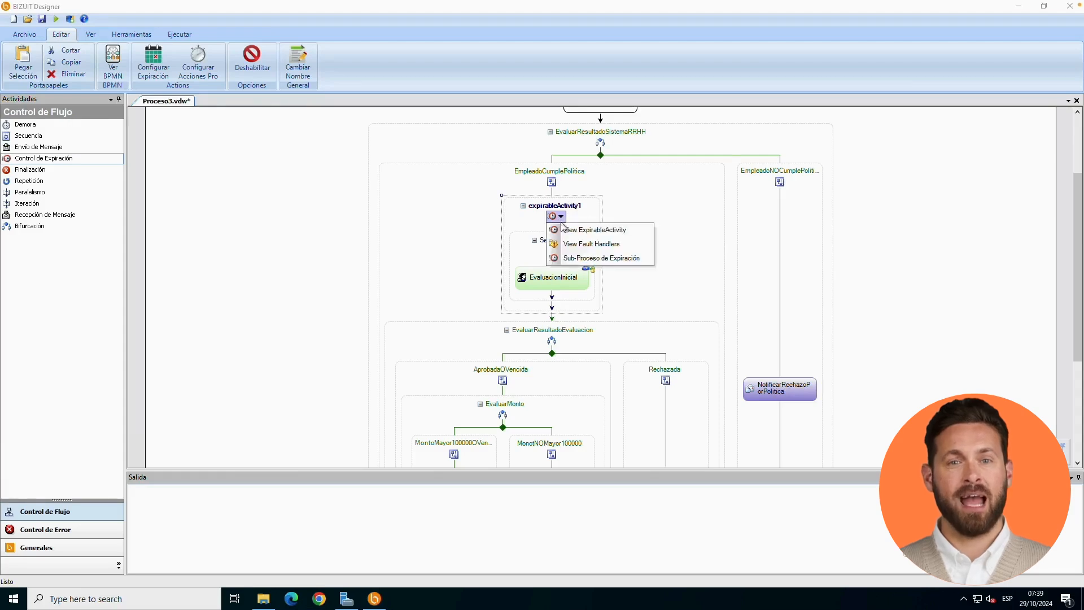
{"action": "left_click", "coordinate": [577, 259]}
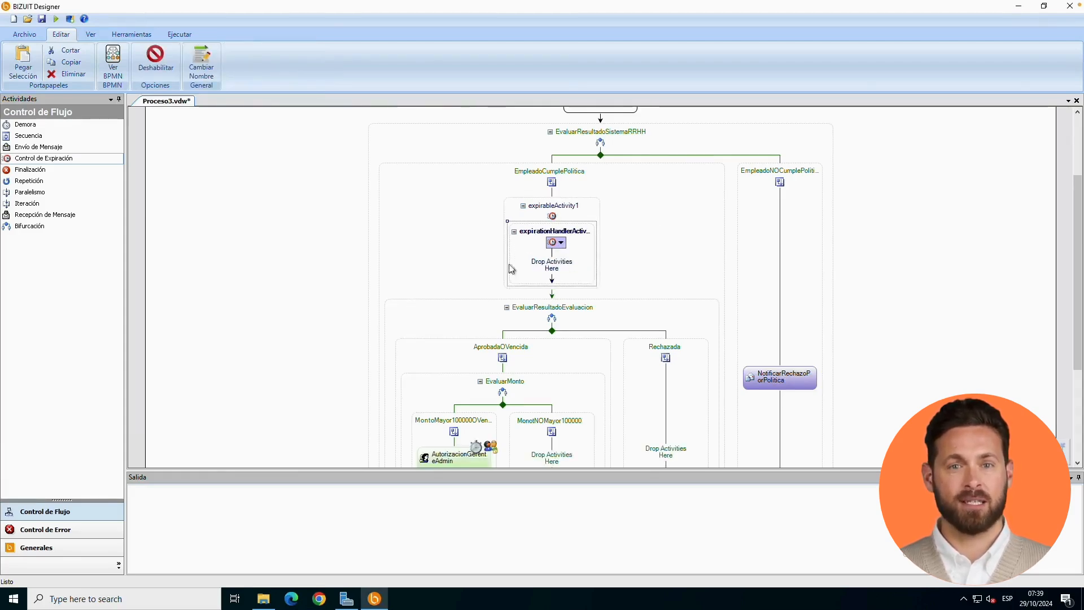
- Insert a Fórmula activity from the Generales group into the expiration handler of expirableActivity1
{"action": "left_click", "coordinate": [63, 548]}
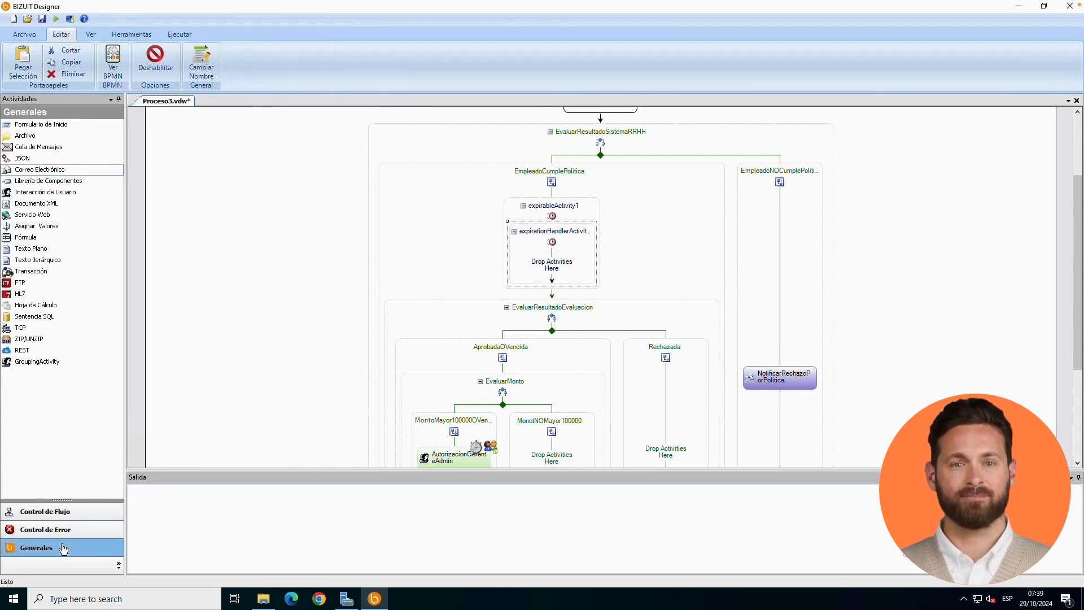
{"action": "left_click", "coordinate": [49, 229]}
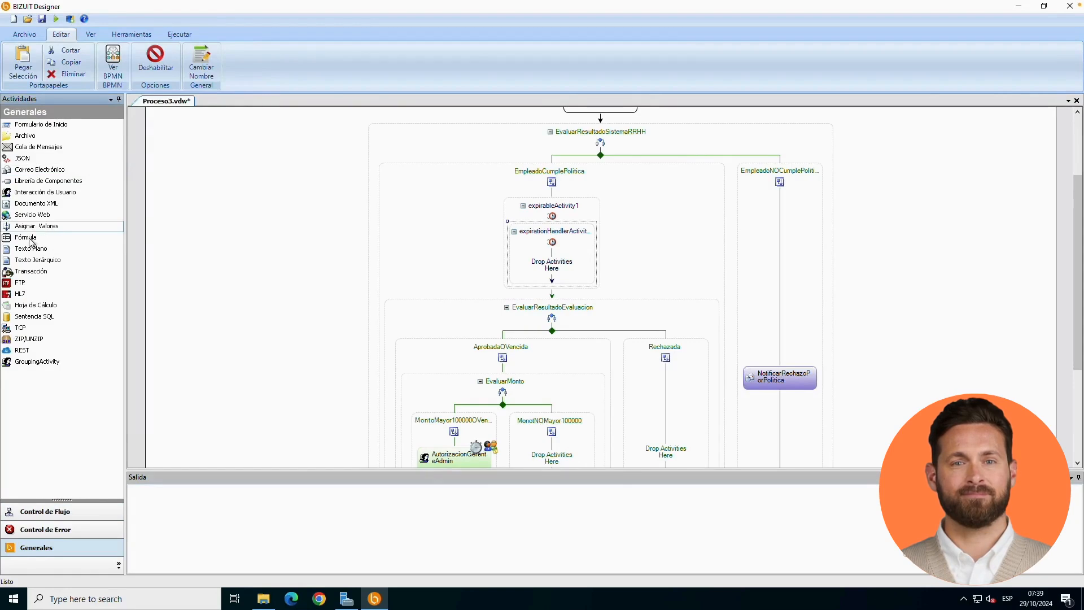
{"action": "left_click_drag", "start_coordinate": [31, 241], "coordinate": [556, 271]}
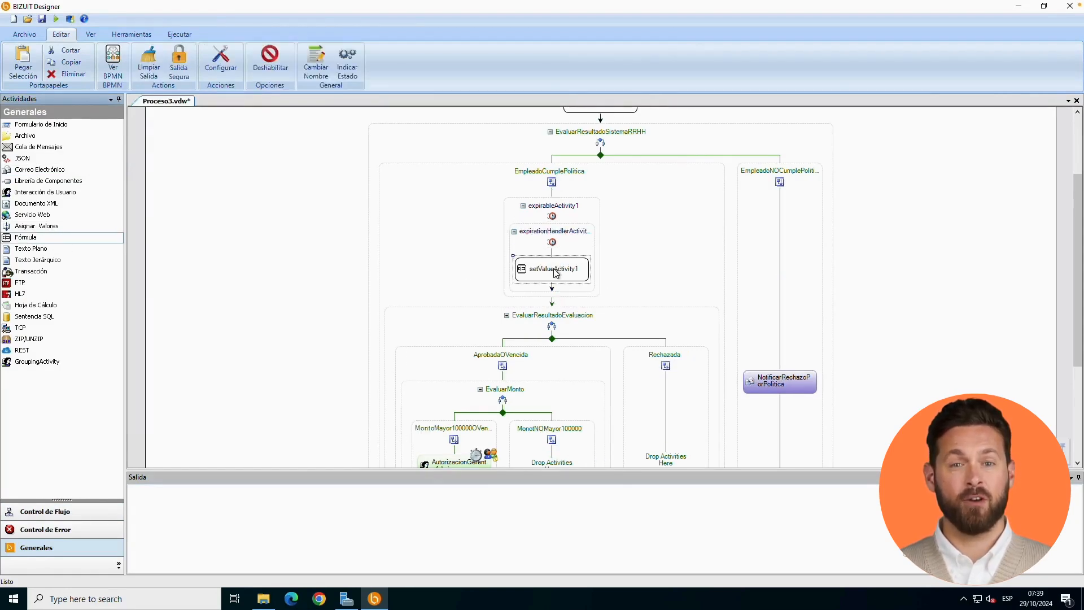
- Rename the Fórmula activity in the expiration handler as EstablecerVariablevVencida
{"action": "right_click", "coordinate": [556, 271]}
{"action": "left_click", "coordinate": [574, 277]}
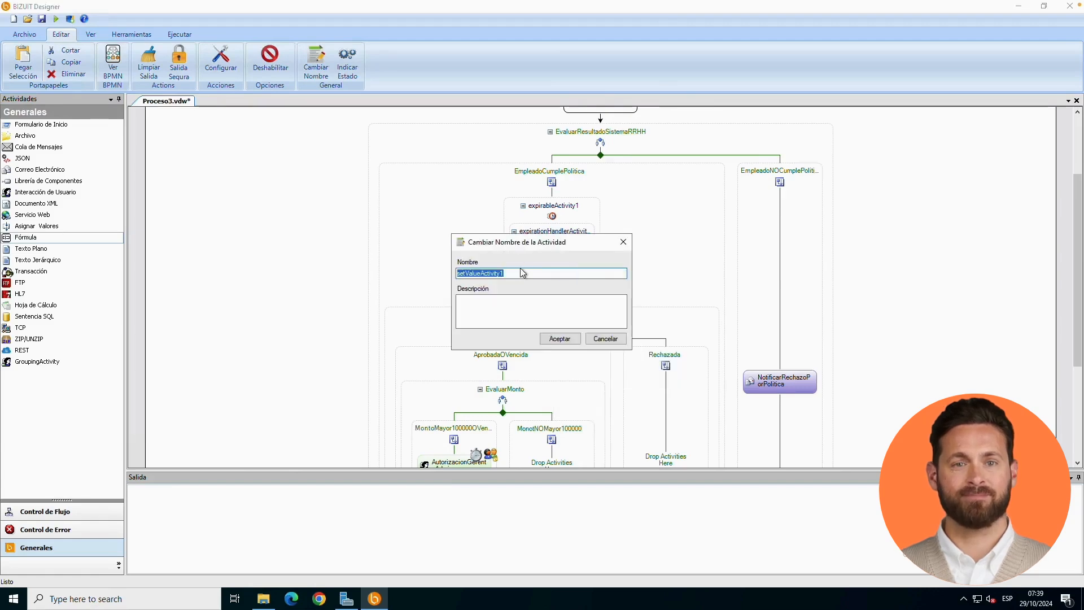
{"action": "type", "text": "EstablecerVa"}
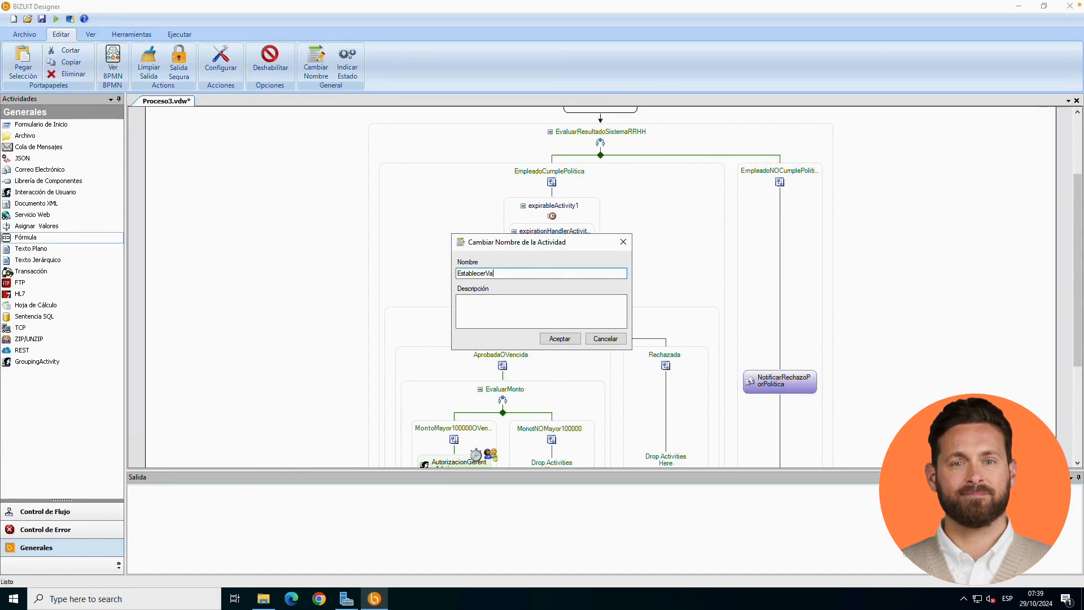
{"action": "type", "text": "riablevVenci"}
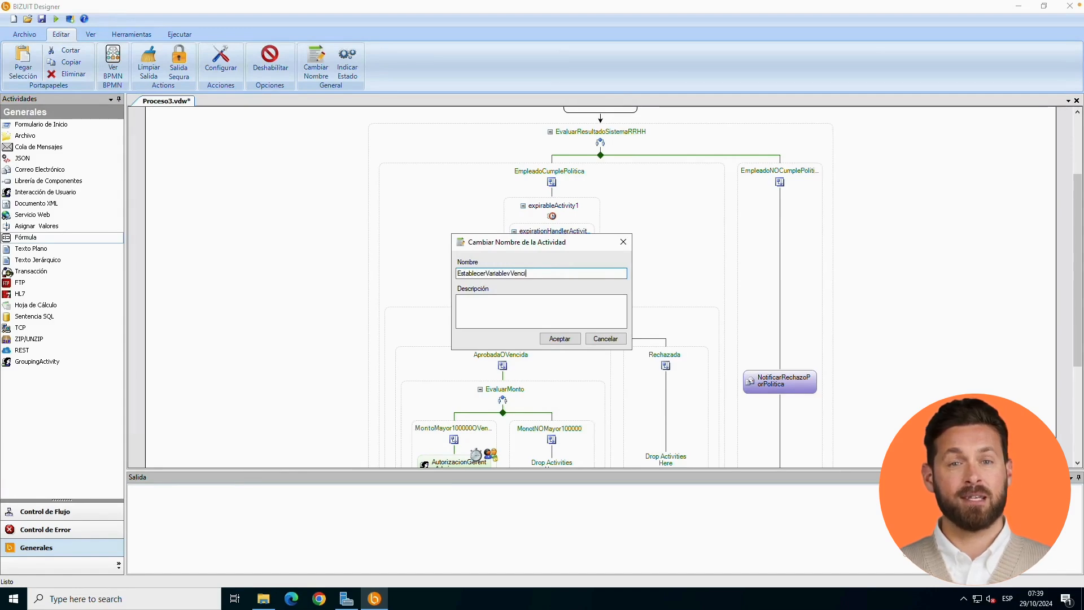
{"action": "type", "text": "da"}
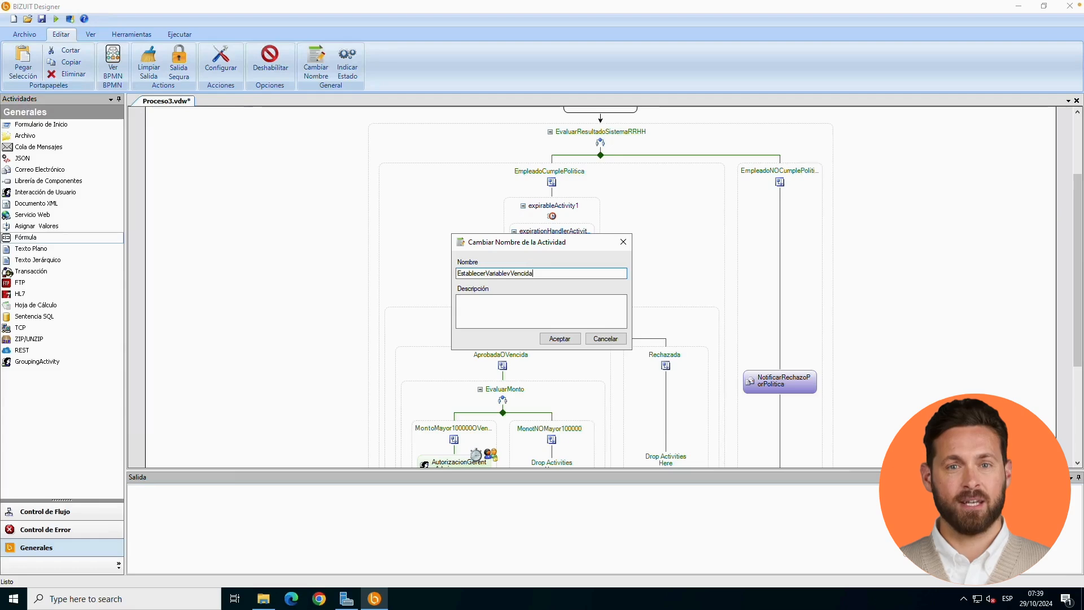
{"action": "left_click", "coordinate": [560, 339]}
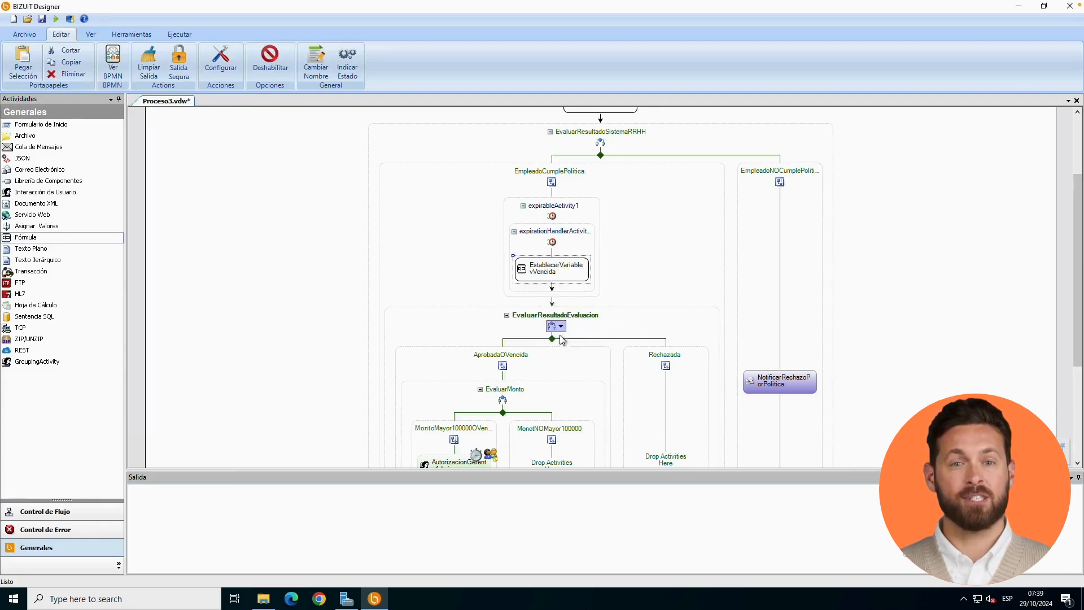
- Set the expression of the EstablecerVariablevVencida formula to 1, test it, and continue to its output mapping
{"action": "double_click", "coordinate": [559, 276]}
{"action": "left_click", "coordinate": [397, 389]}
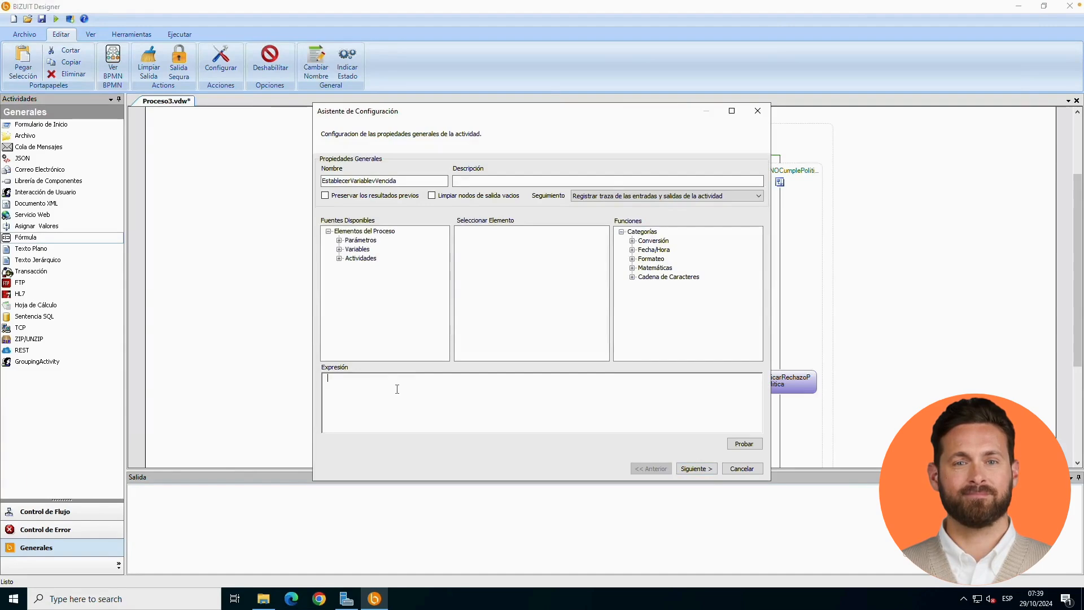
{"action": "left_click", "coordinate": [731, 445]}
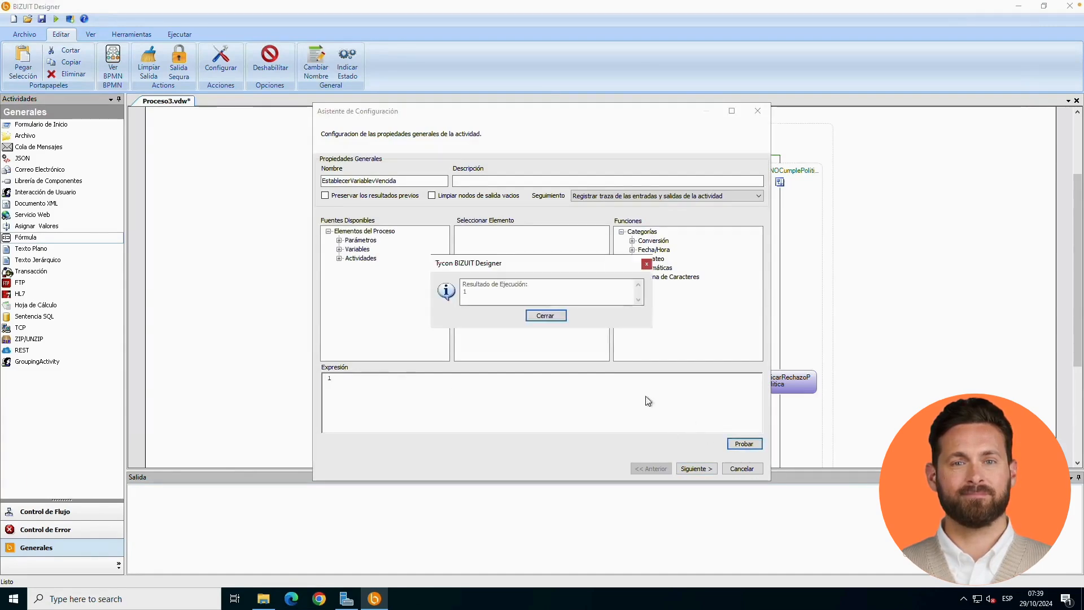
{"action": "left_click", "coordinate": [560, 320]}
{"action": "left_click", "coordinate": [690, 469]}
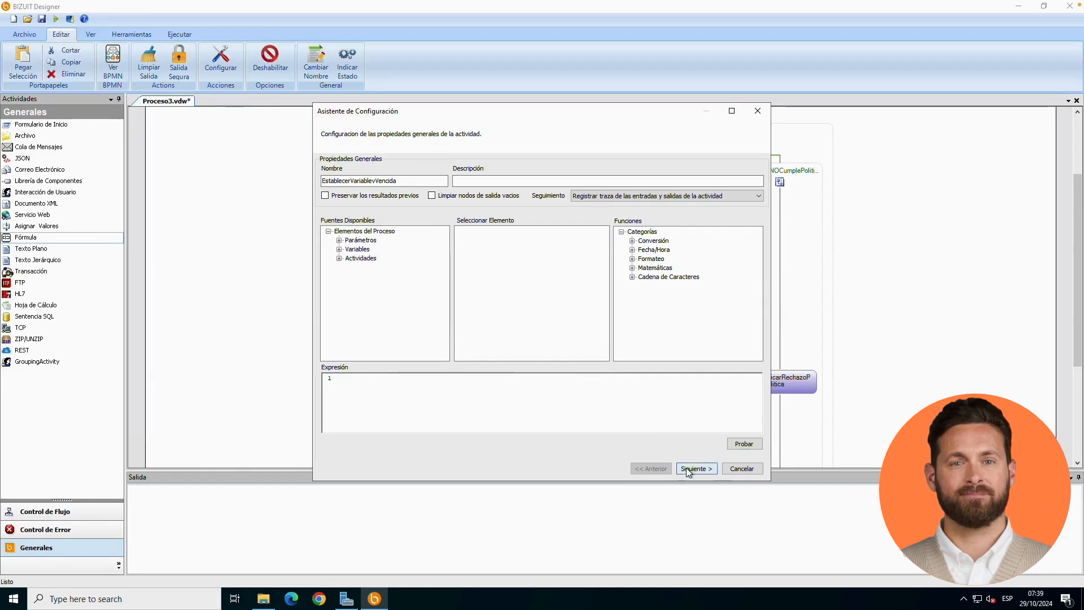
- Add the vVencida variable as a mapping destination, link the formula's Result to its Value, and finish the configuration
{"action": "left_click", "coordinate": [626, 240]}
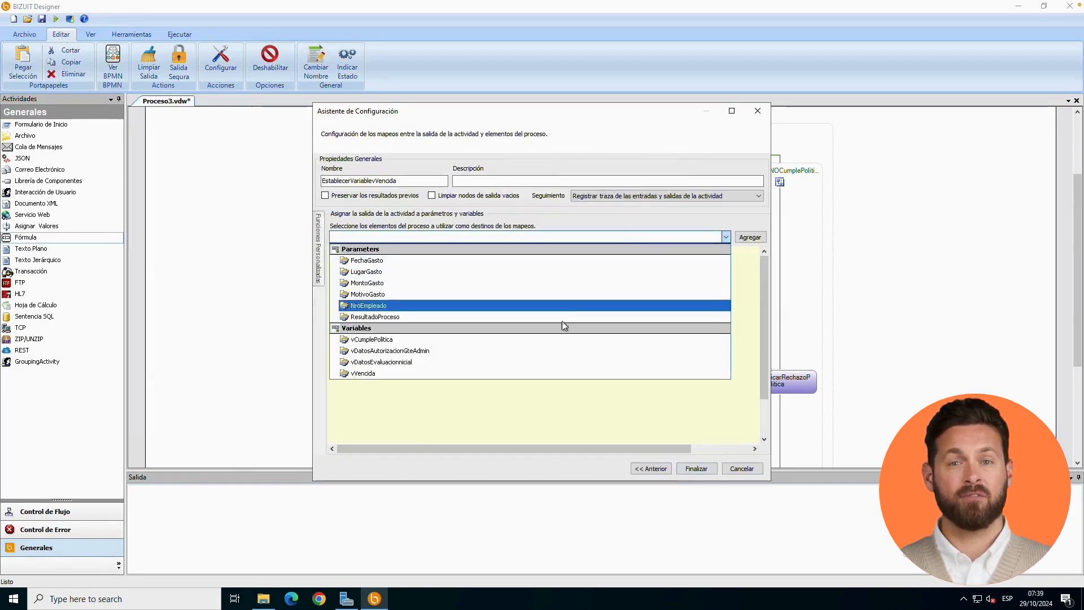
{"action": "left_click", "coordinate": [545, 373]}
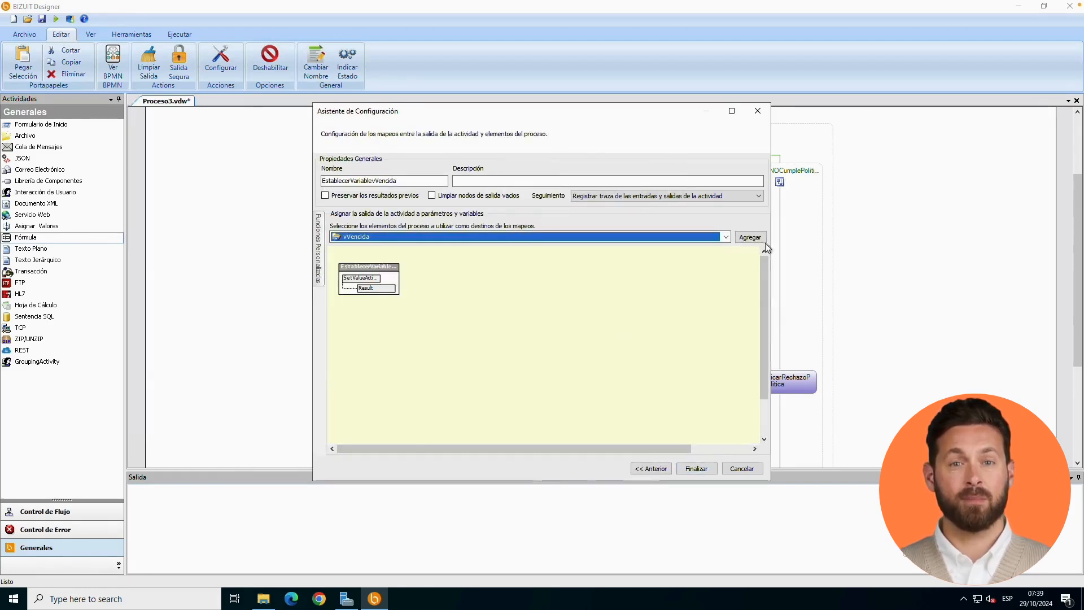
{"action": "left_click", "coordinate": [751, 237]}
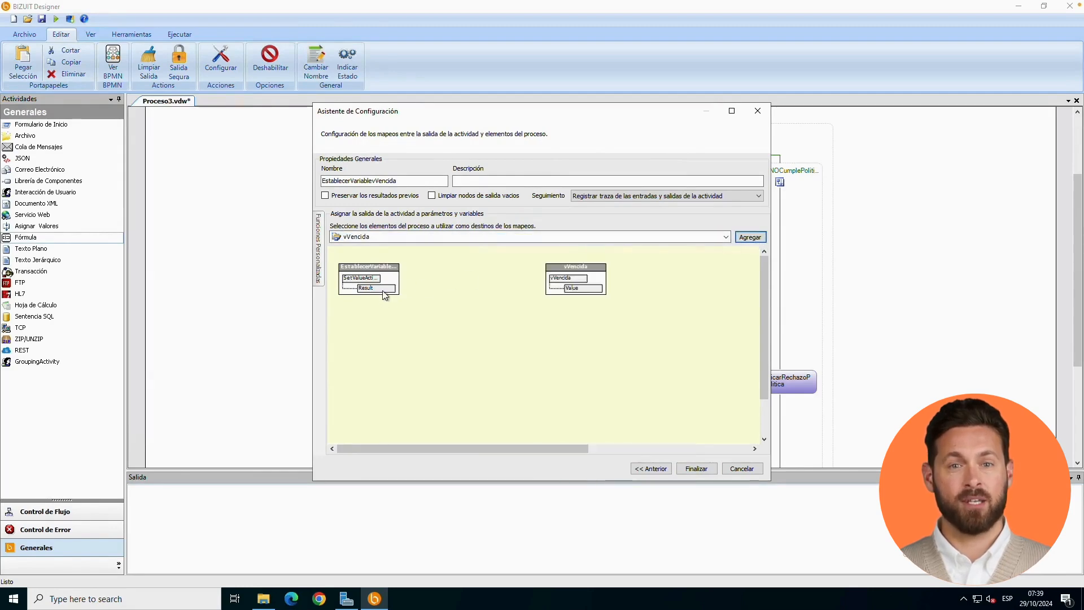
{"action": "left_click_drag", "start_coordinate": [366, 288], "coordinate": [582, 294]}
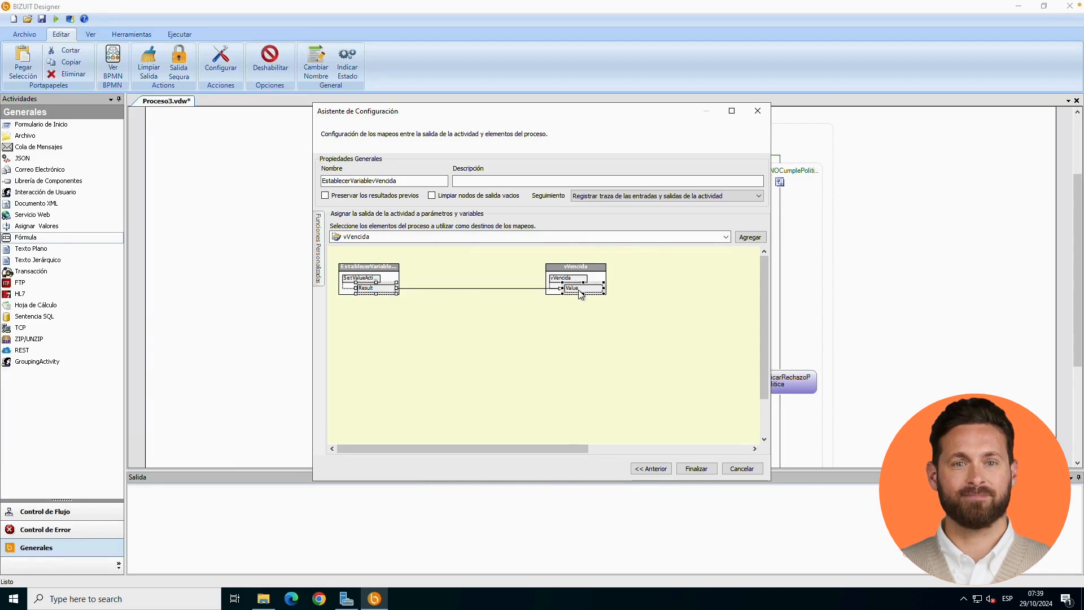
{"action": "left_click", "coordinate": [690, 470]}
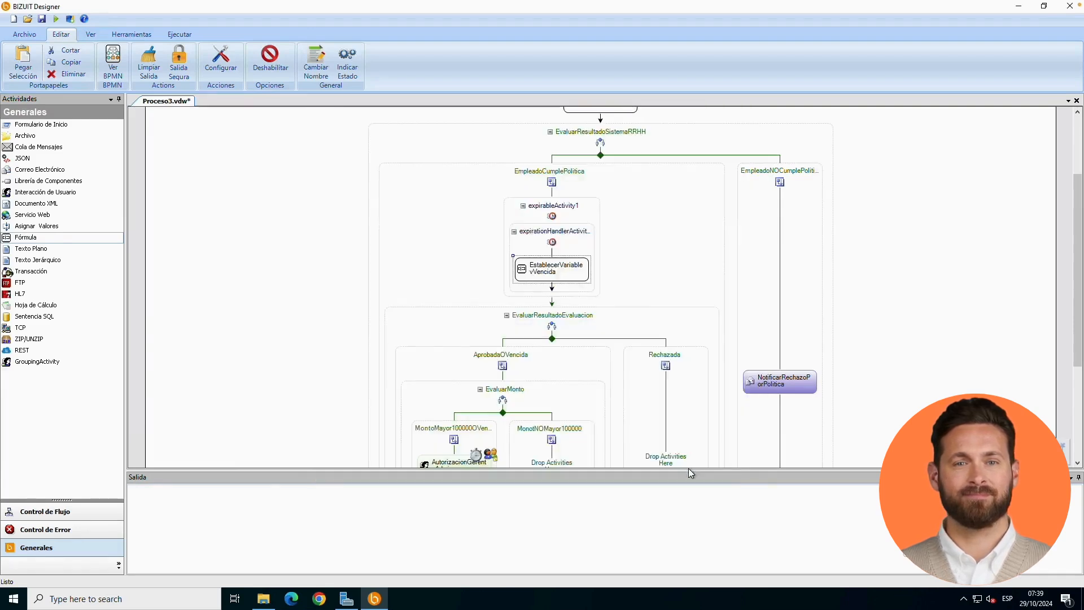
- Switch expirableActivity1 back to its main ExpirableActivity view
{"action": "left_click", "coordinate": [563, 216]}
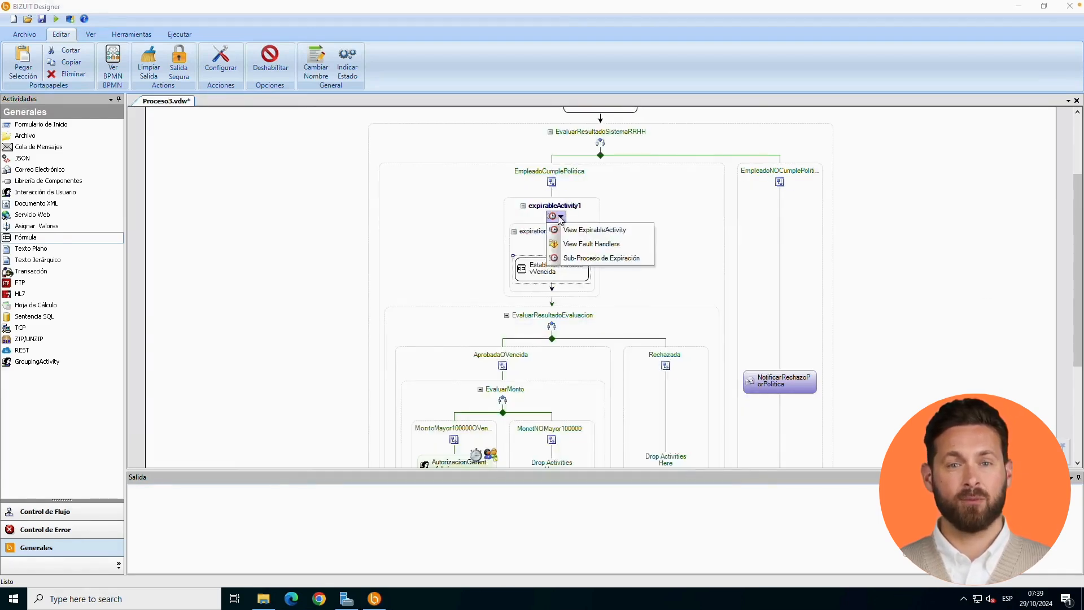
{"action": "left_click", "coordinate": [566, 225]}
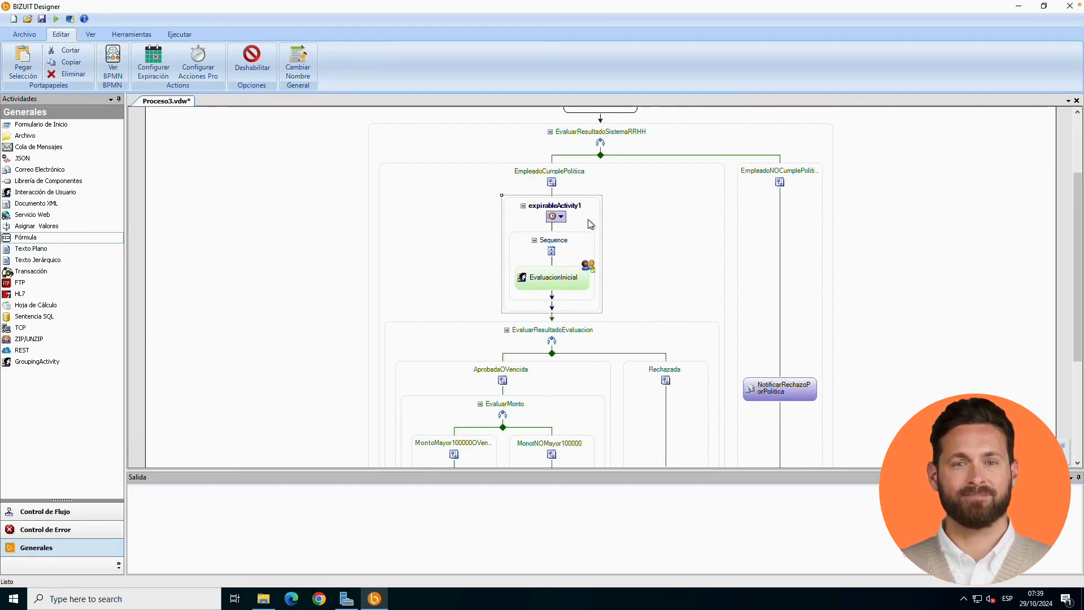
- Review the EstablecerVariablevVencida formula in the Sub-Proceso de Expiración of expirableActivity1, and return to the main ExpirableActivity view
{"action": "left_click", "coordinate": [562, 217]}
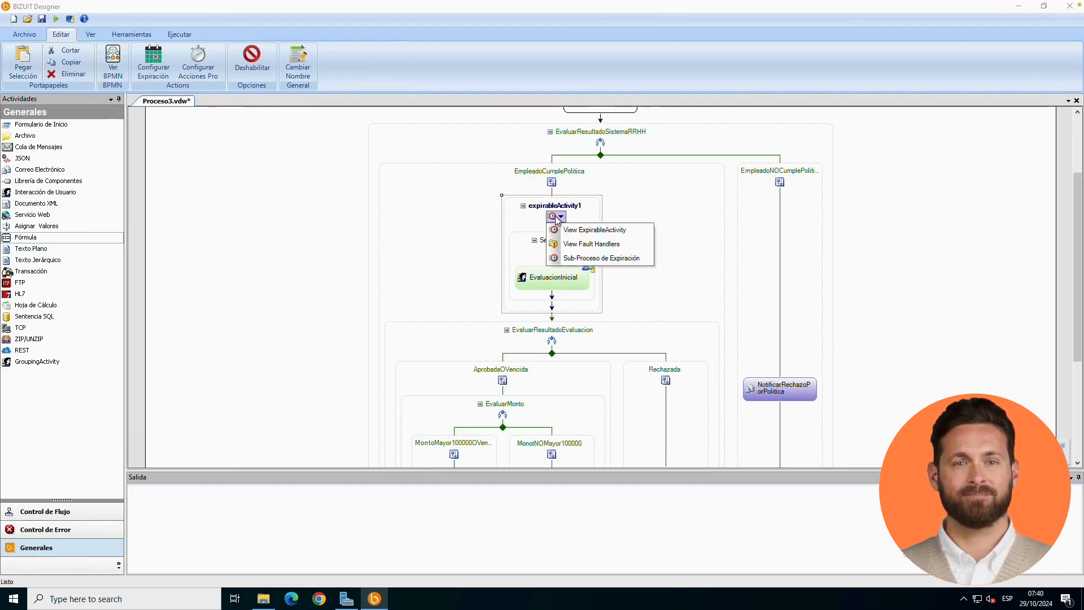
{"action": "left_click", "coordinate": [582, 258]}
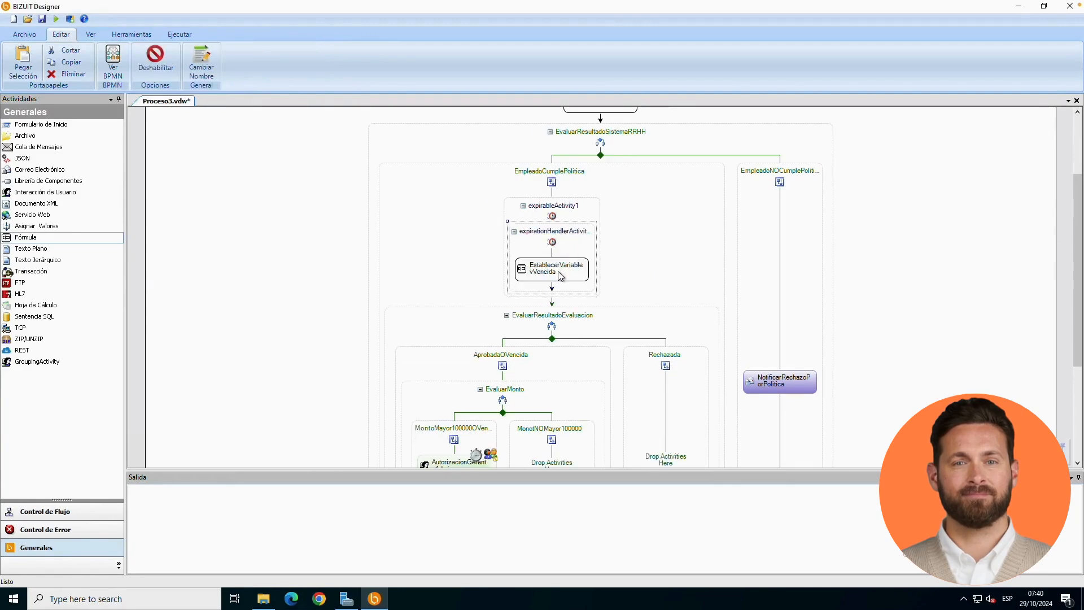
{"action": "left_click", "coordinate": [561, 276]}
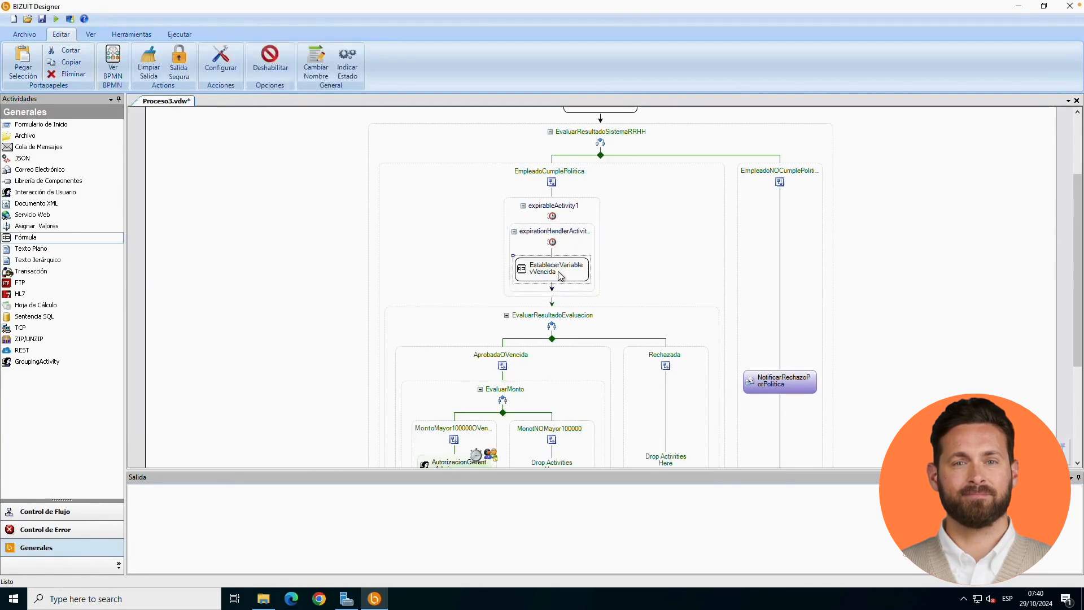
{"action": "left_click", "coordinate": [561, 217]}
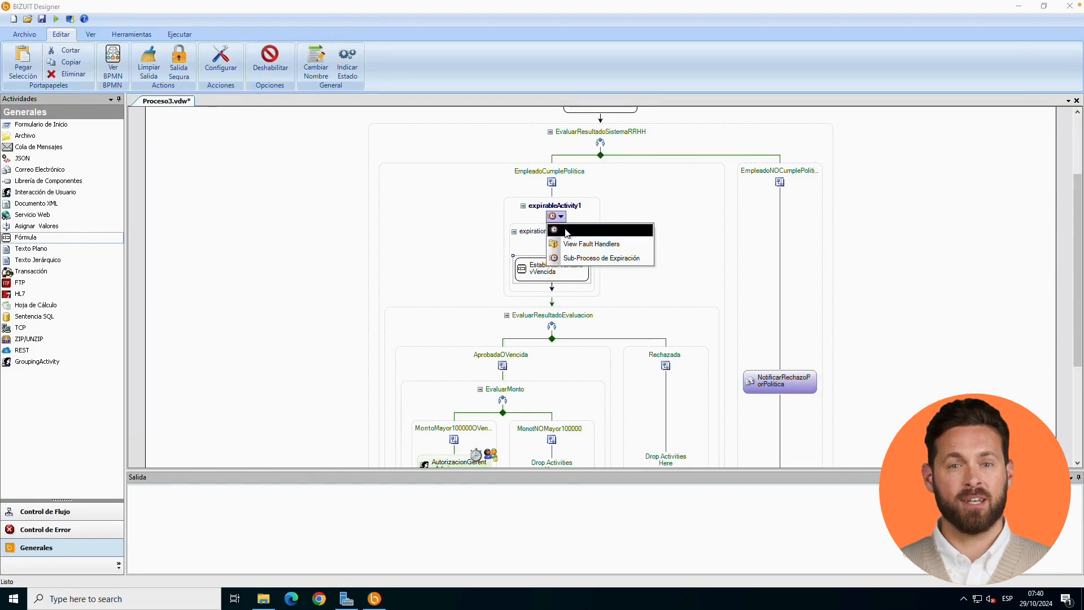
{"action": "left_click", "coordinate": [568, 229]}
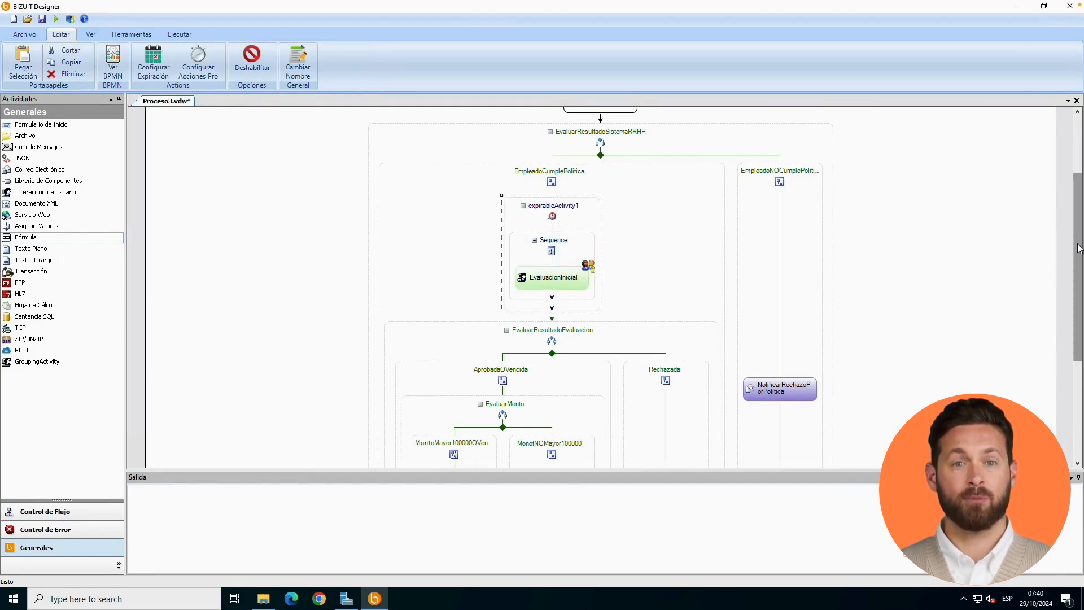
{"action": "scroll", "coordinate": [1076, 254], "scroll_direction": "down", "scroll_amount": 5}
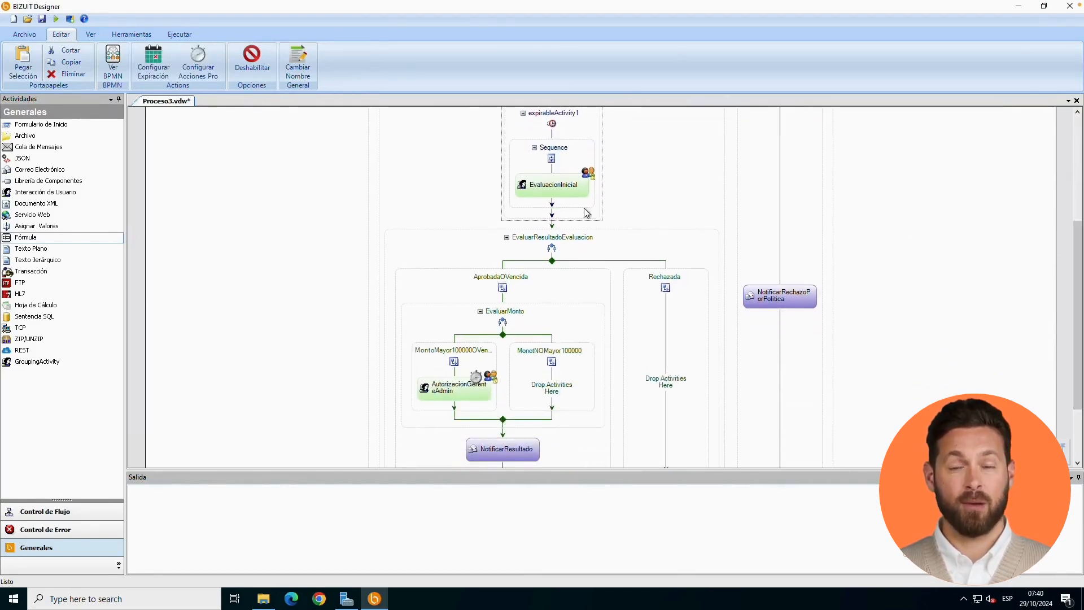